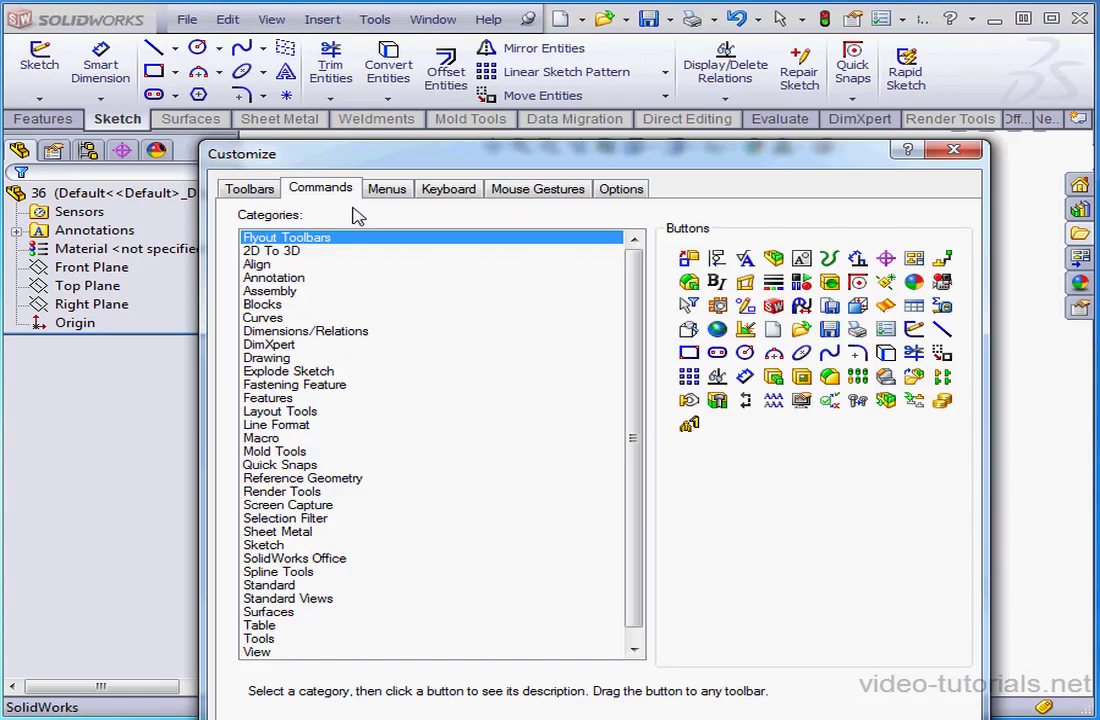
Add the Fully Define Sketch command from the Dimensions/Relations category beside Rapid Sketch and close the customization
left_click(341, 337)
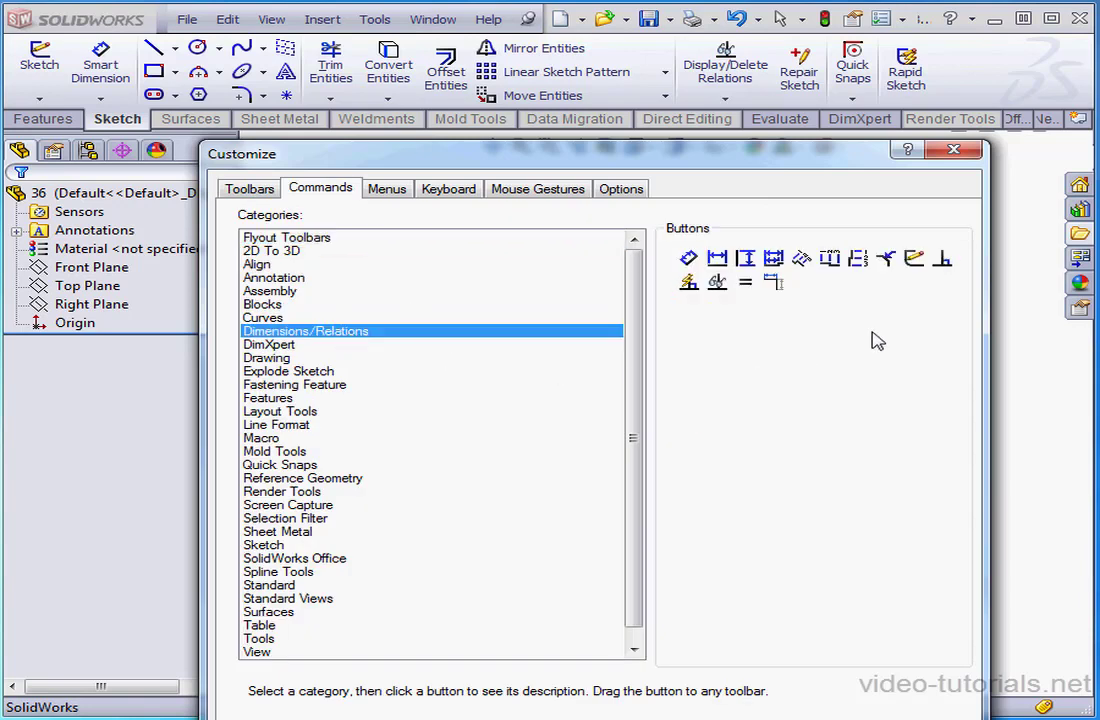
mouse_move(912, 262)
left_mouse_down()
mouse_move(945, 215)
mouse_move(970, 91)
mouse_move(958, 78)
left_mouse_up()
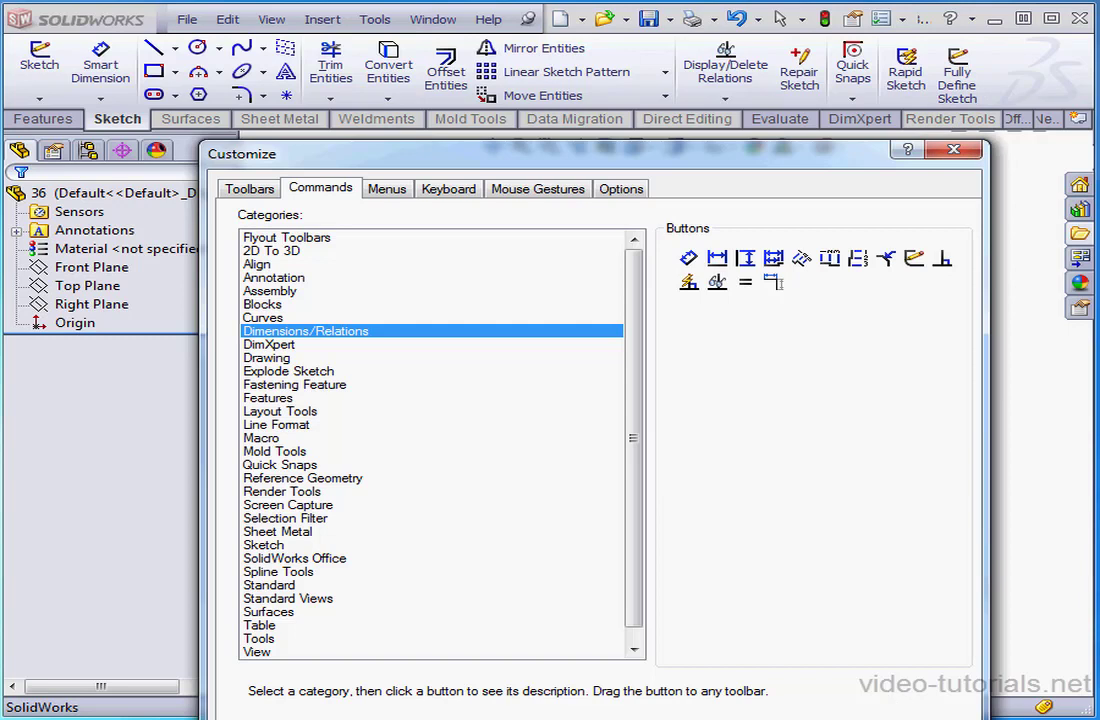
key("Return")
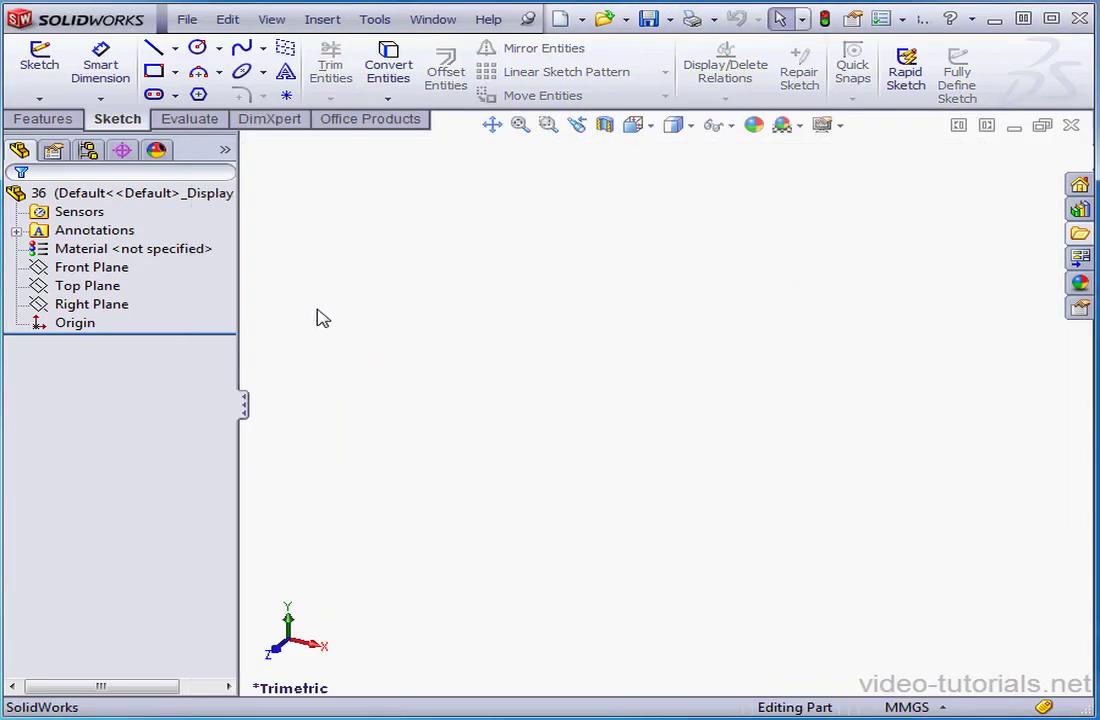
Start a new sketch on the Top Plane
left_click(105, 288)
right_click(108, 287)
left_click(120, 262)
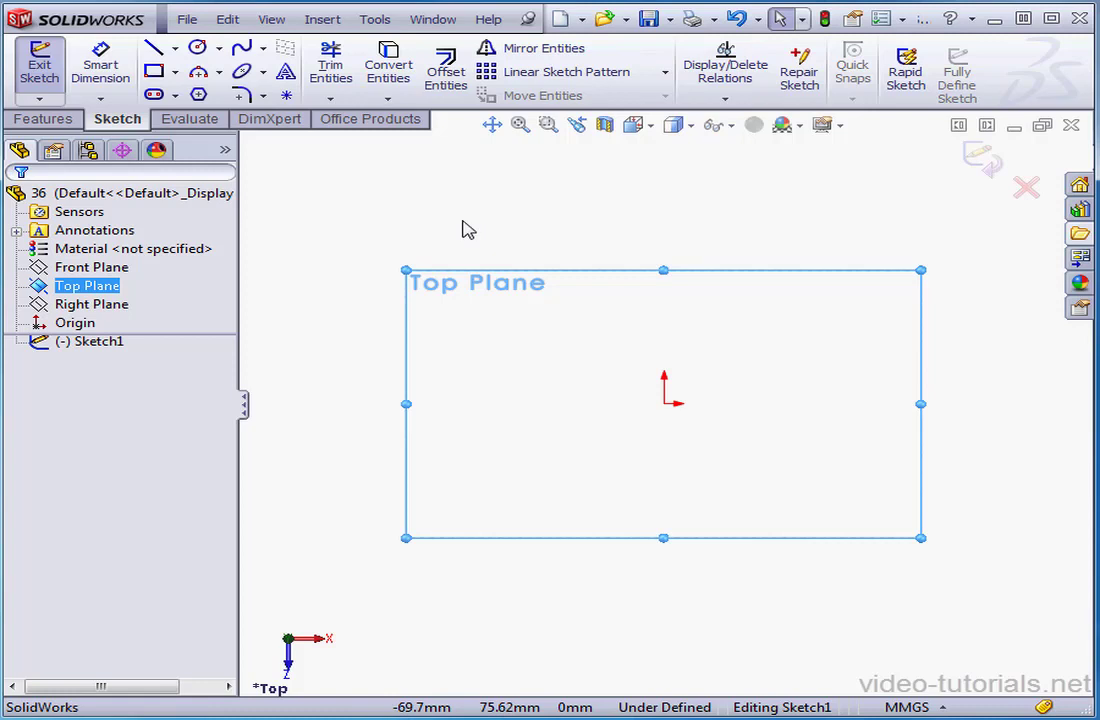
right_click(407, 147)
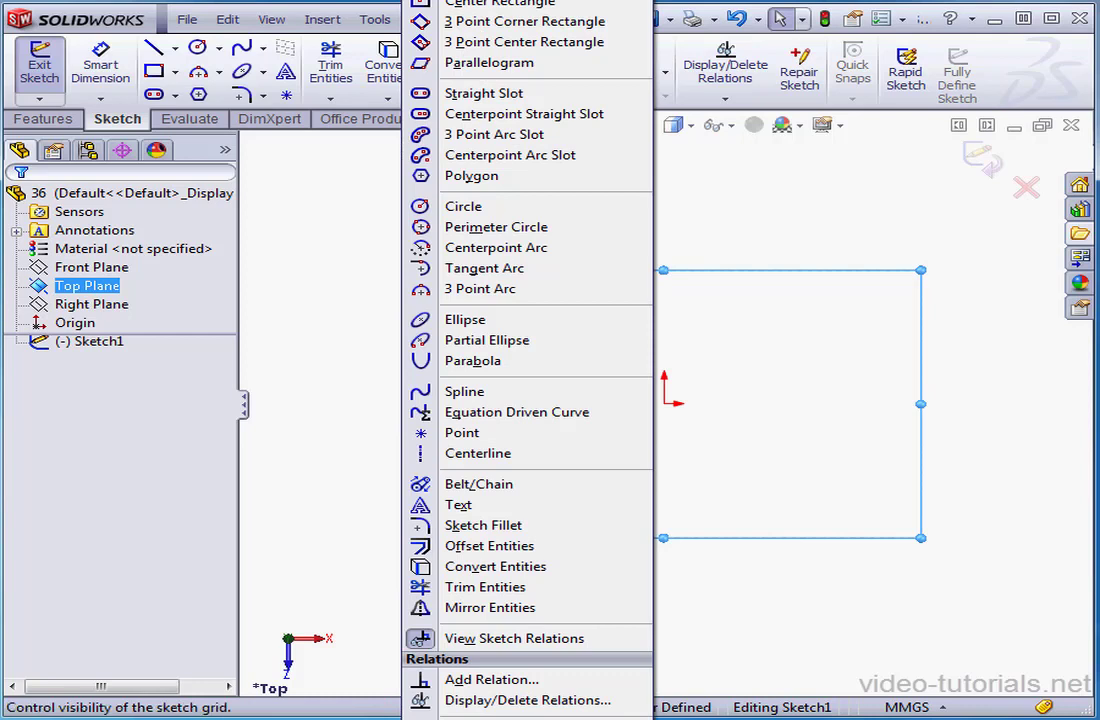
left_click(907, 246)
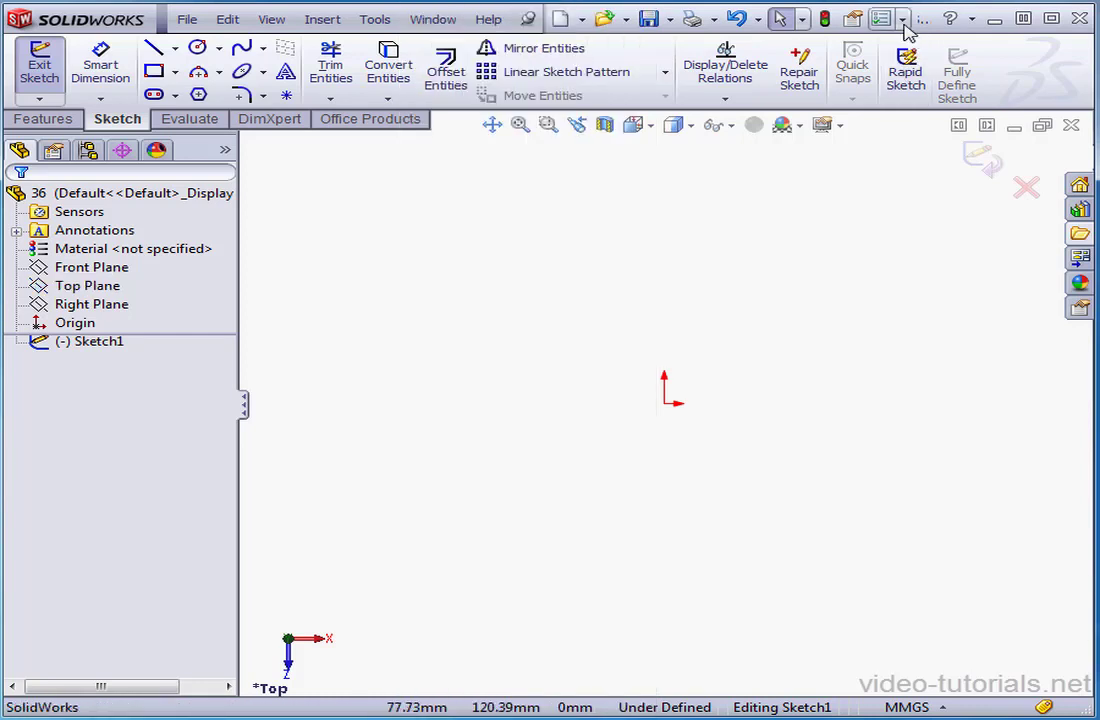
Turn on Display grid in the document's Grid/Snap properties
left_click(902, 19)
left_click(890, 50)
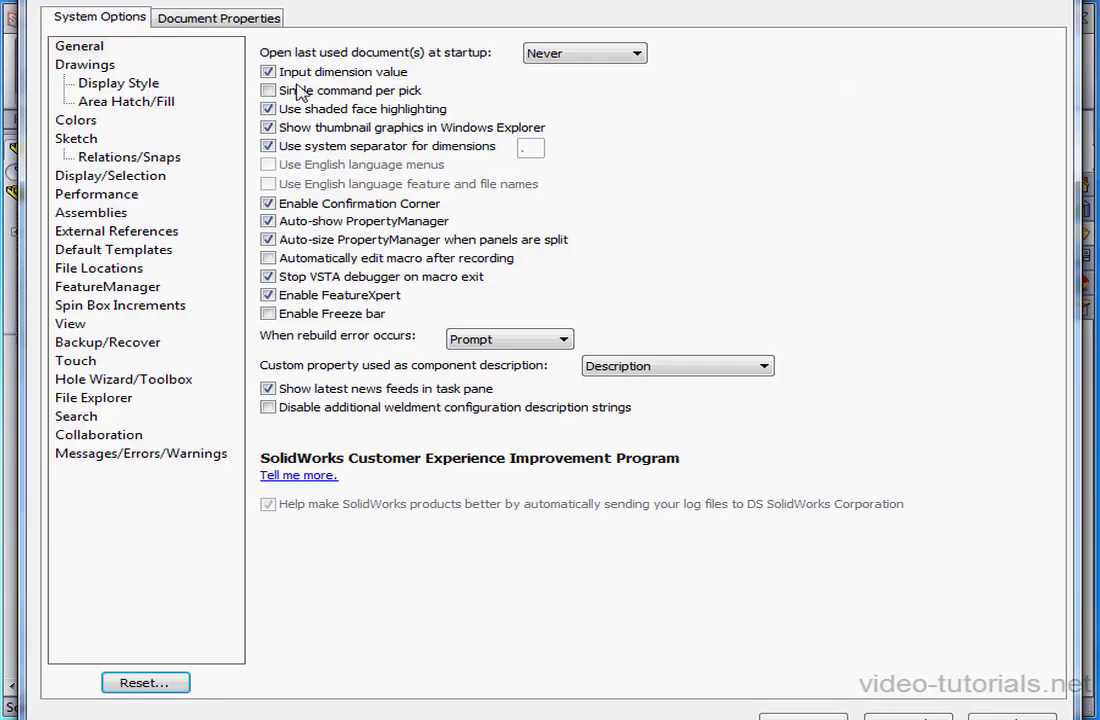
left_click(221, 24)
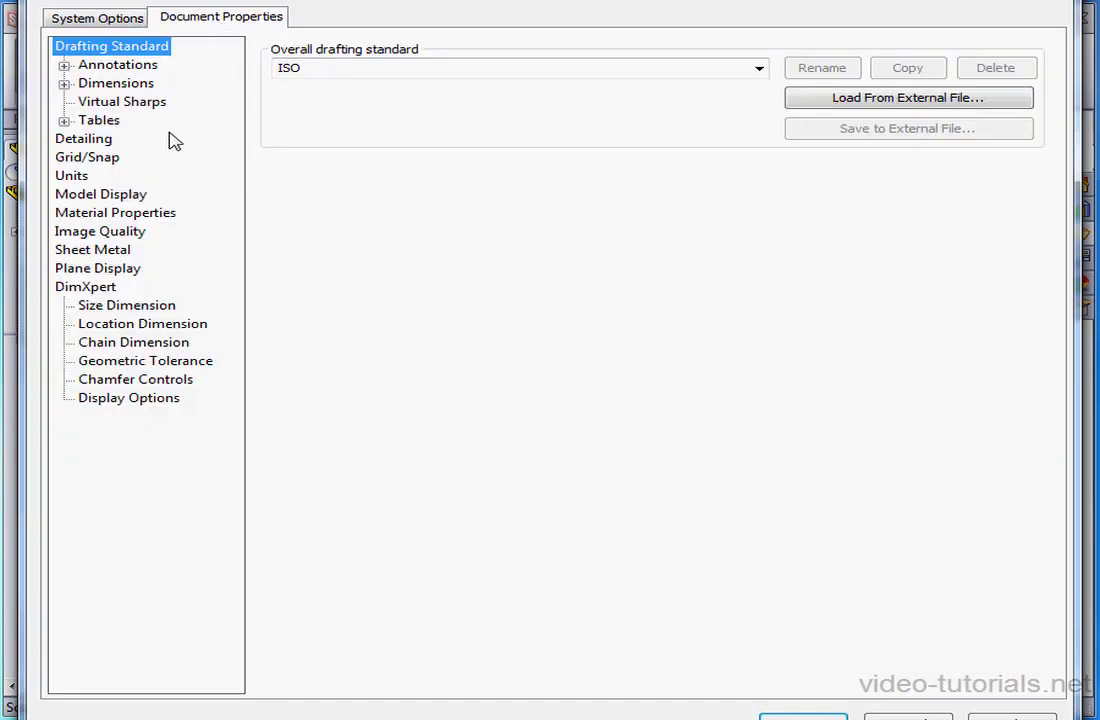
left_click(110, 165)
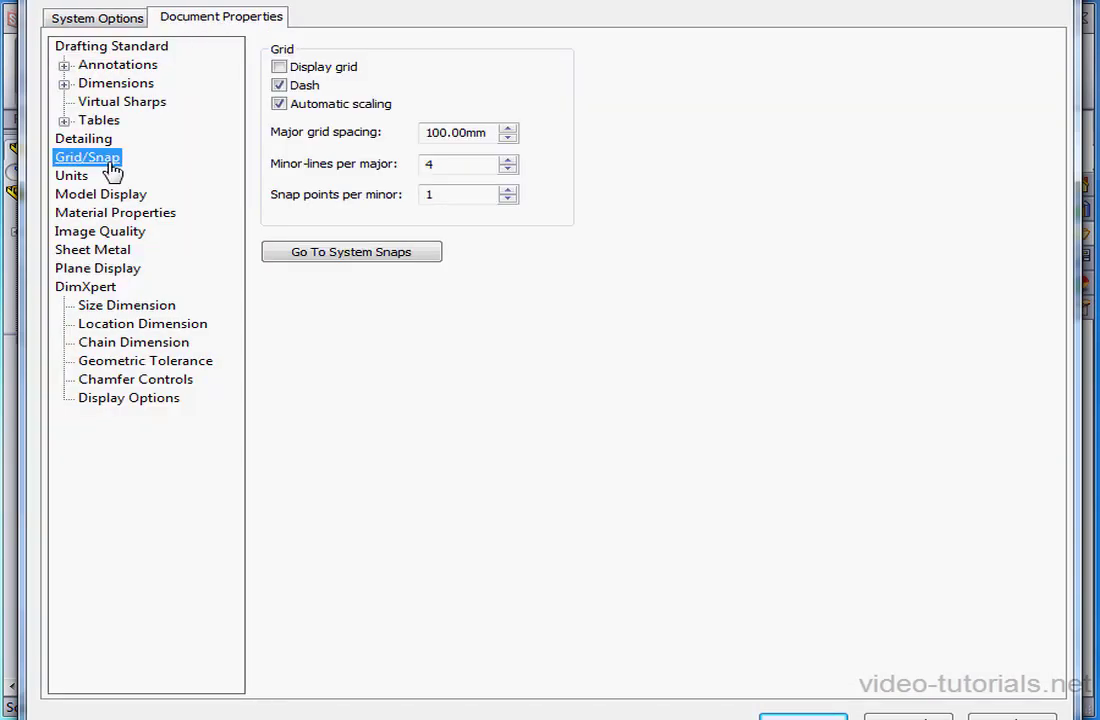
left_click(278, 66)
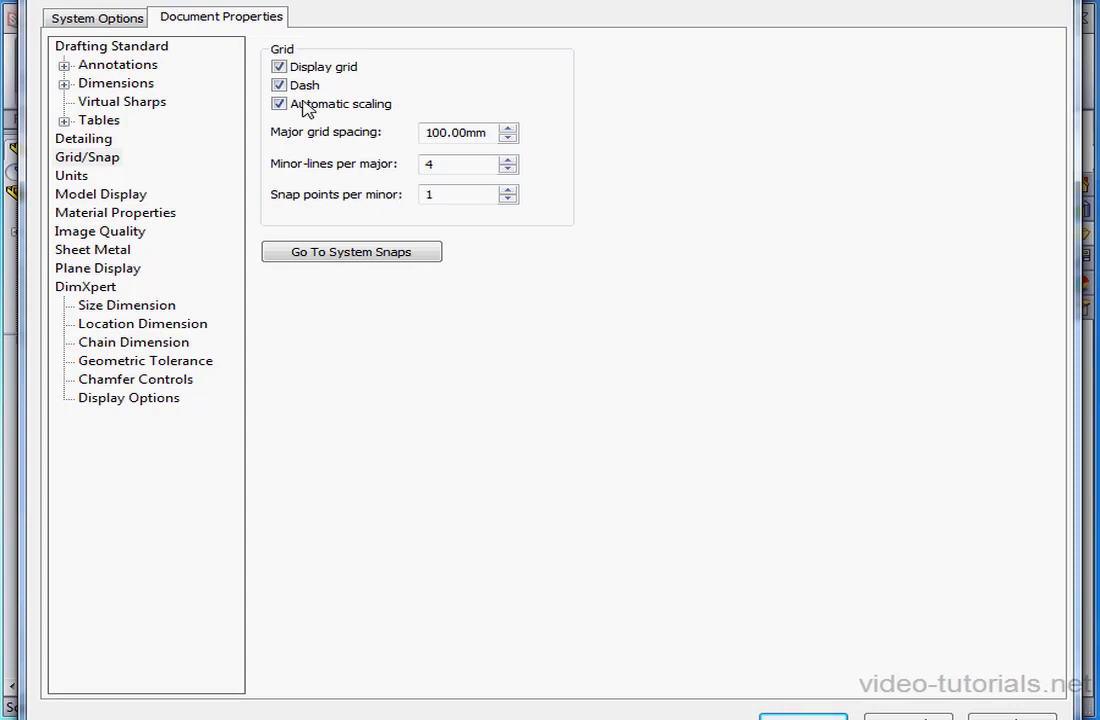
Enable Grid snapping in the sketch Relations/Snaps system options and apply the settings
left_click(105, 25)
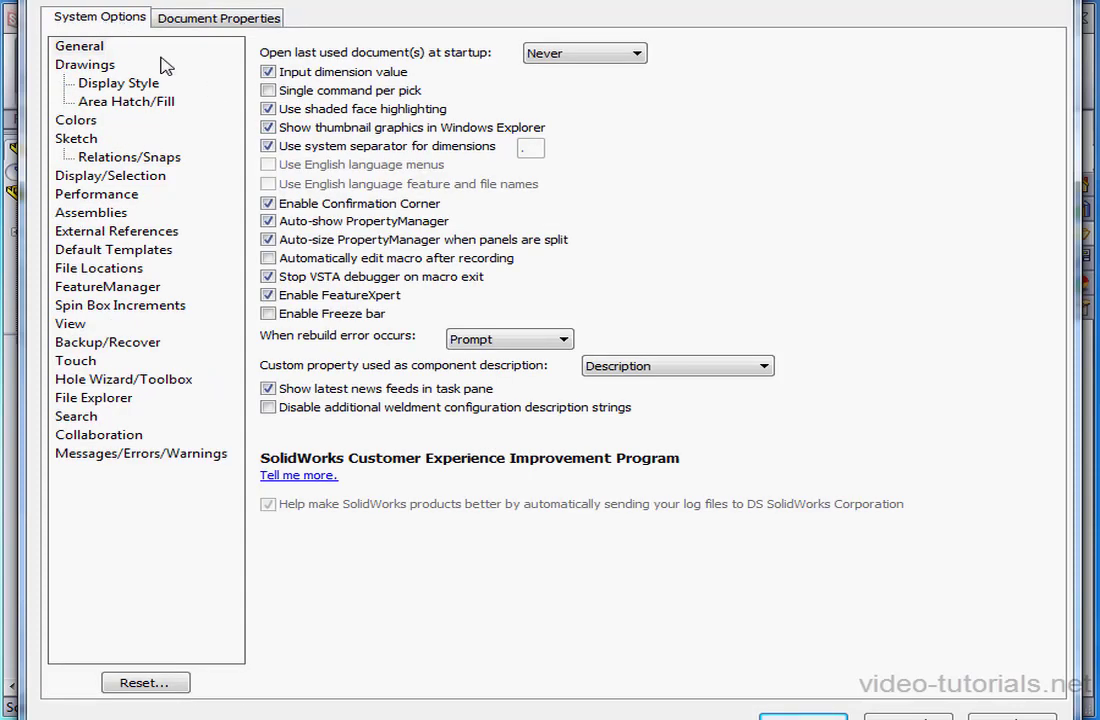
left_click(150, 162)
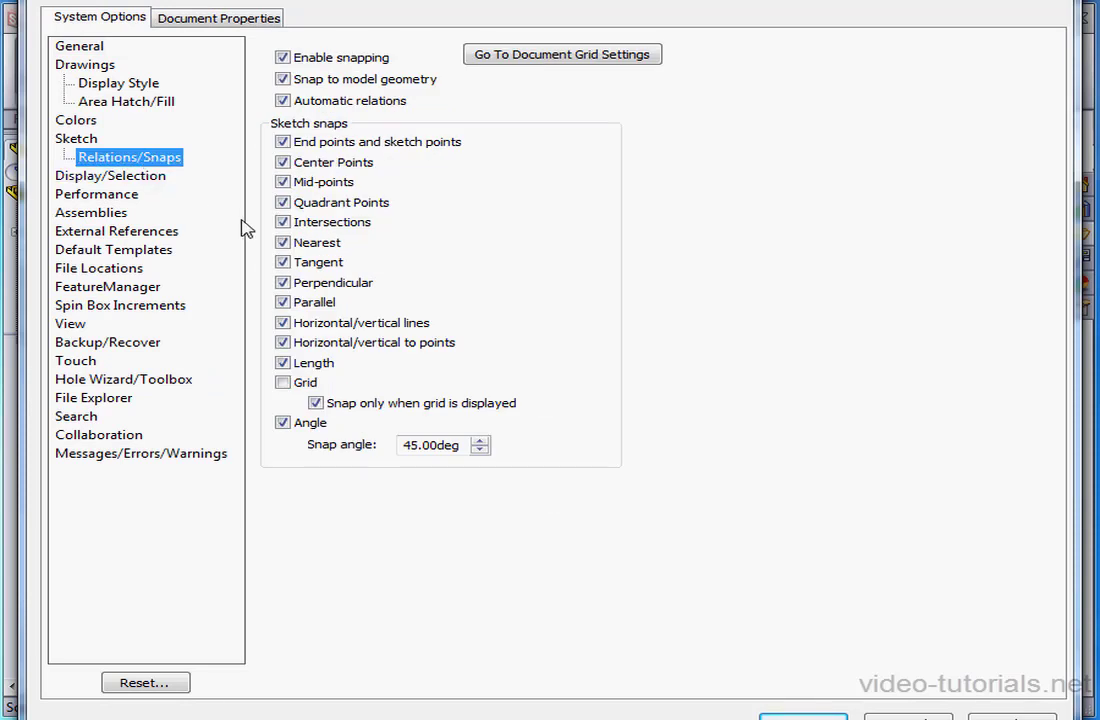
left_click(283, 382)
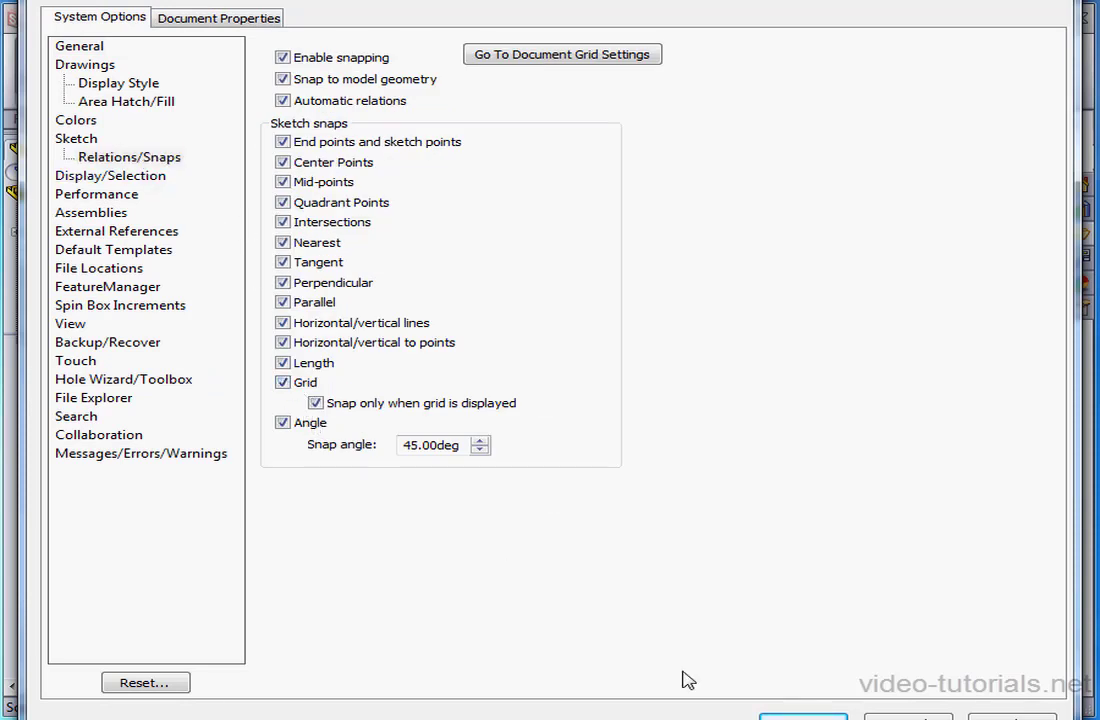
left_click(803, 716)
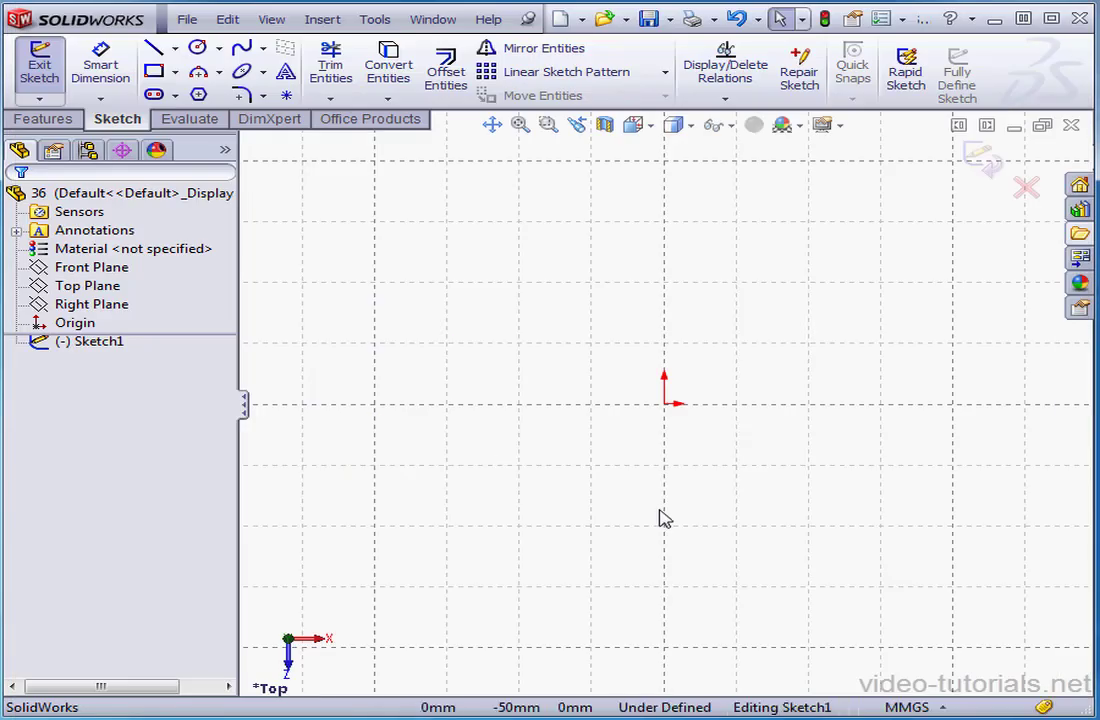
Sketch six connected 25 mm lines from the origin along the grid: up, right, up, right, down, right, forming the first tooth
left_click(492, 124)
left_click_drag(663, 366, 440, 480)
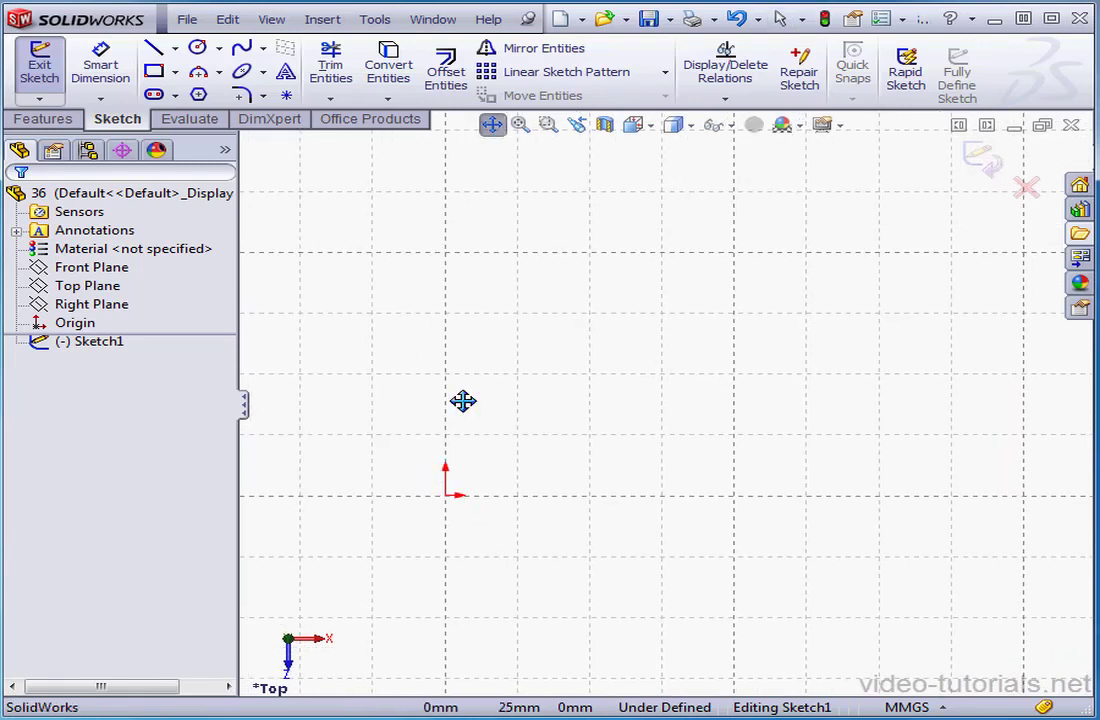
left_click(153, 47)
left_click(446, 494)
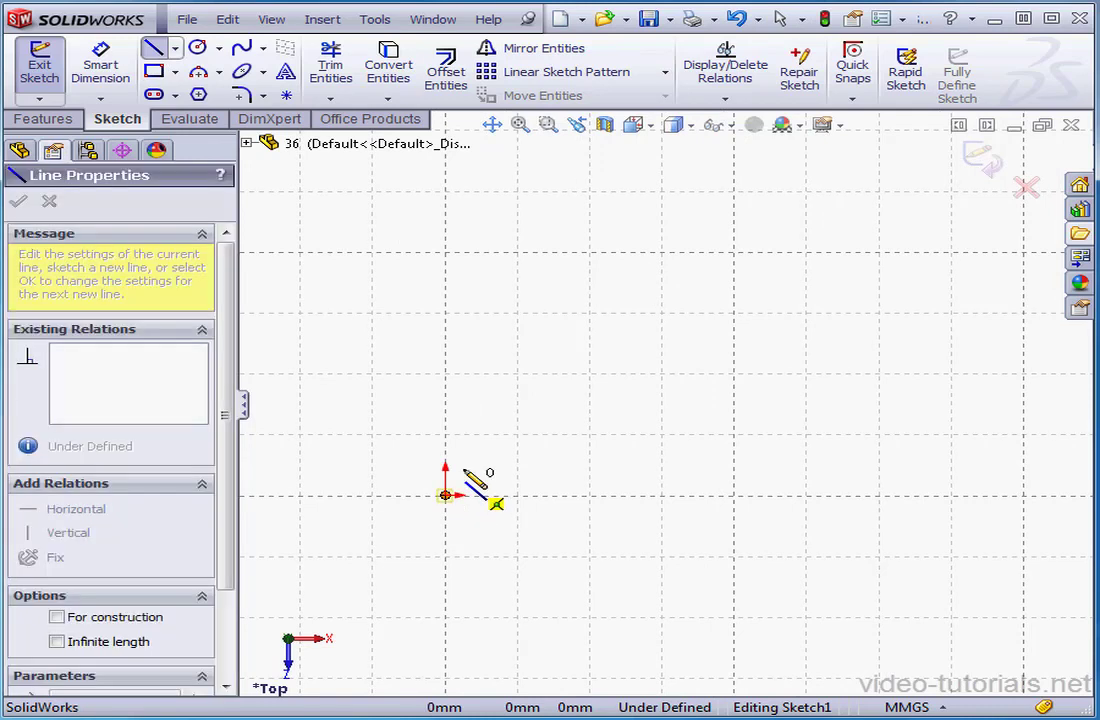
left_click(446, 434)
left_click(517, 434)
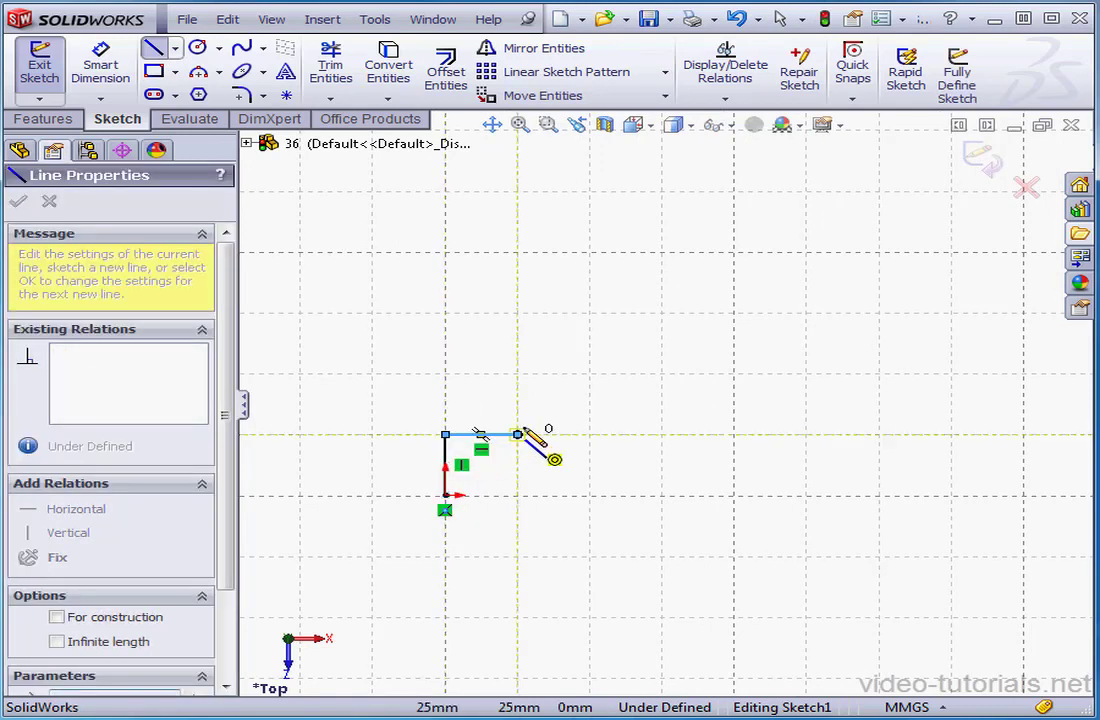
left_click(517, 374)
left_click(589, 374)
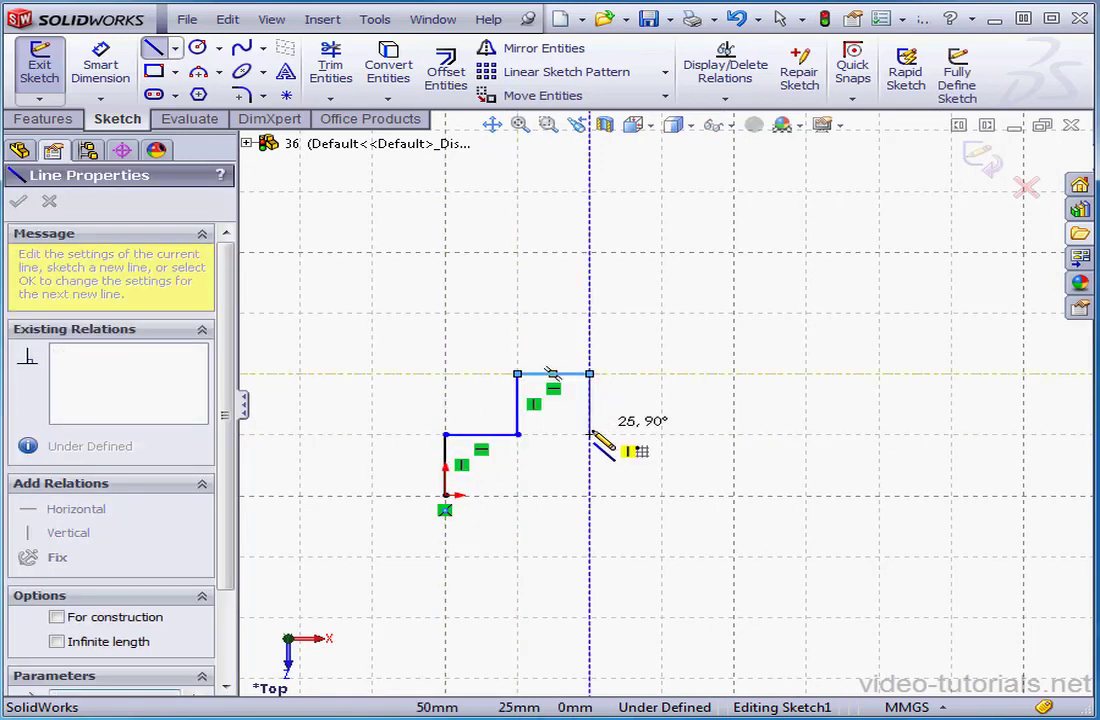
left_click(589, 434)
left_click(661, 434)
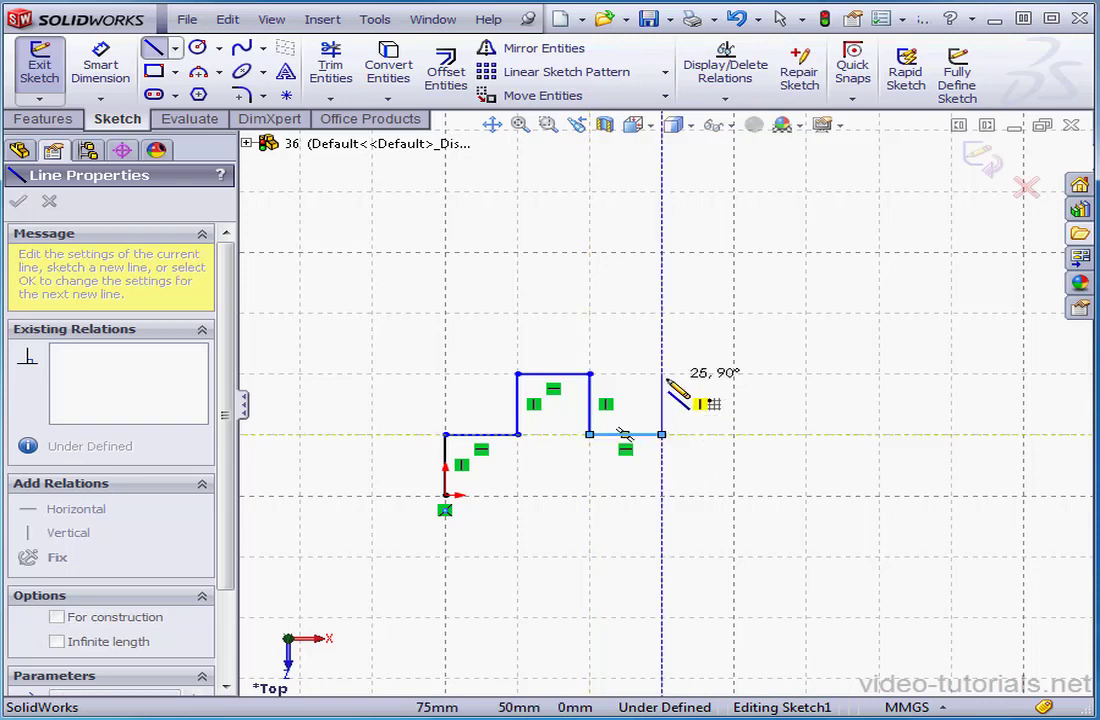
Continue the chain with a second identical 25 mm tooth and end step, and close the profile with a 125 mm base line to the origin
left_click(661, 374)
left_click(733, 374)
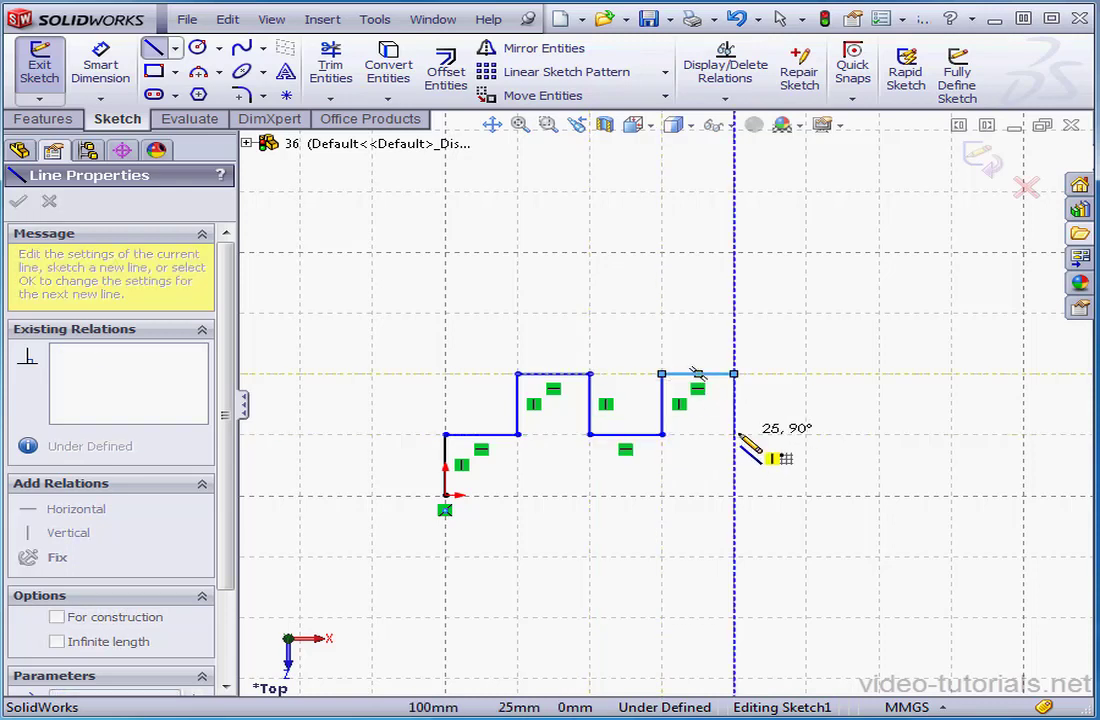
left_click(733, 434)
left_click(805, 434)
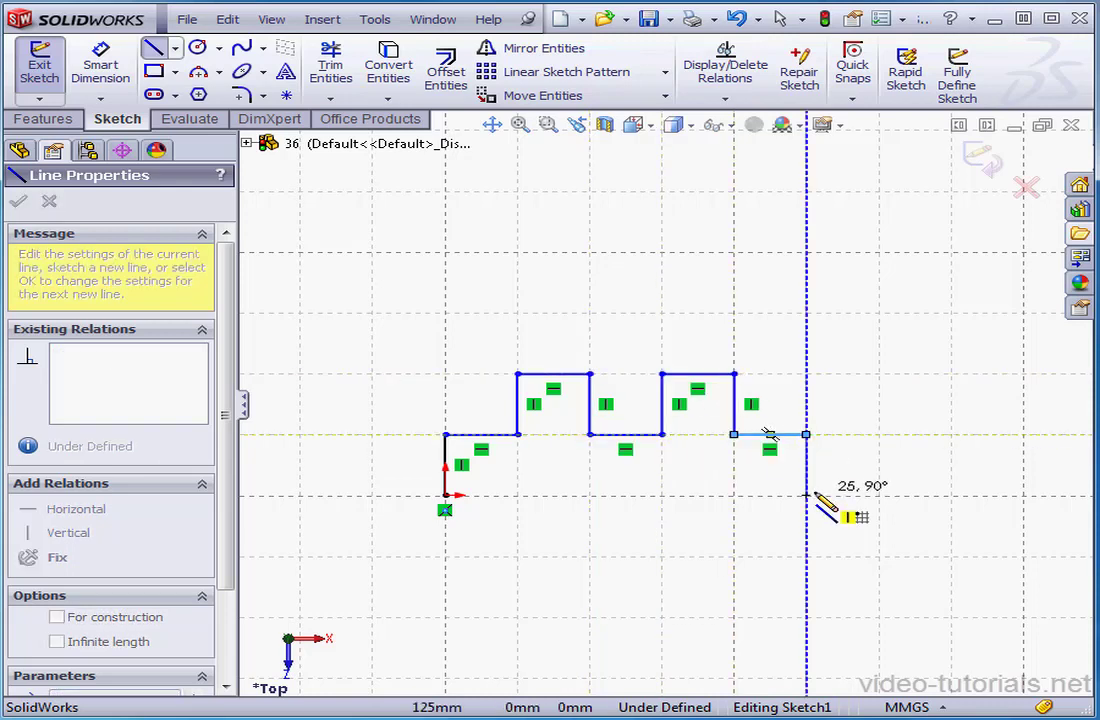
left_click(805, 494)
left_click(445, 494)
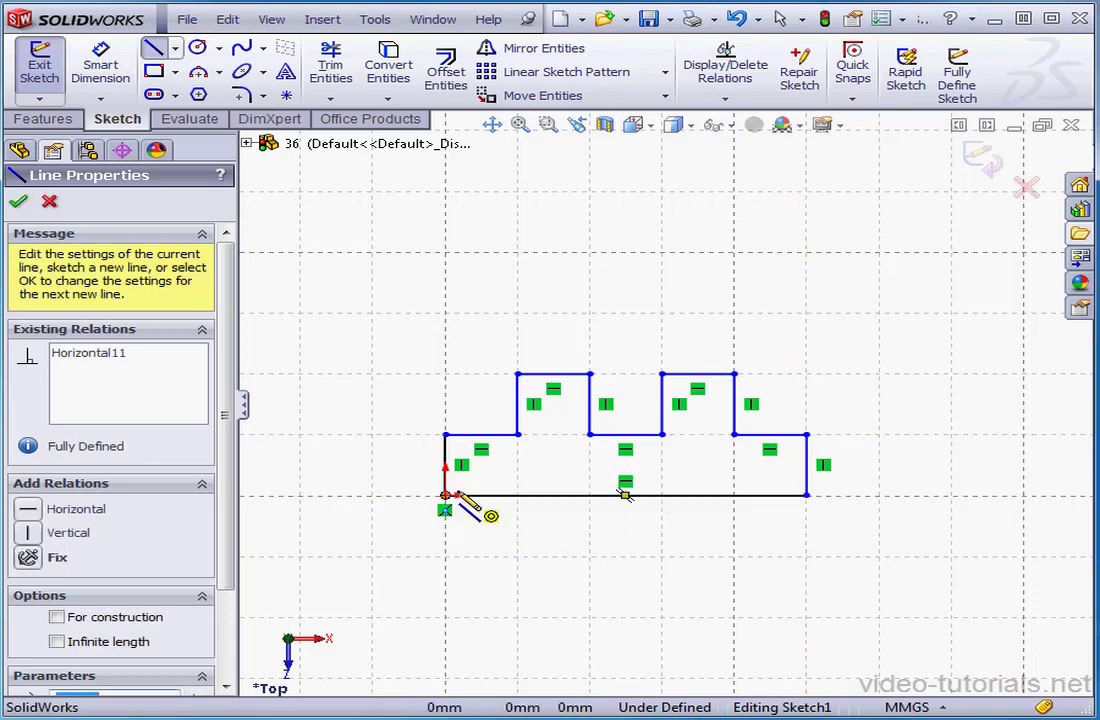
right_click(287, 221)
left_click(360, 106)
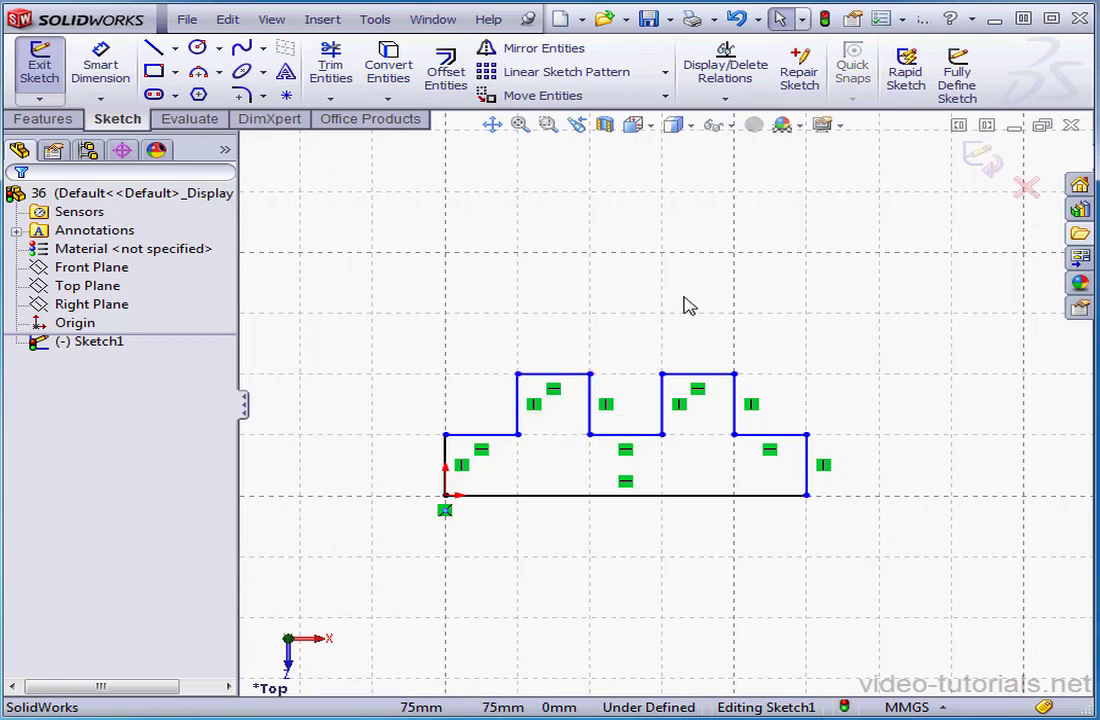
Delete all relations in the sketch
left_click(727, 88)
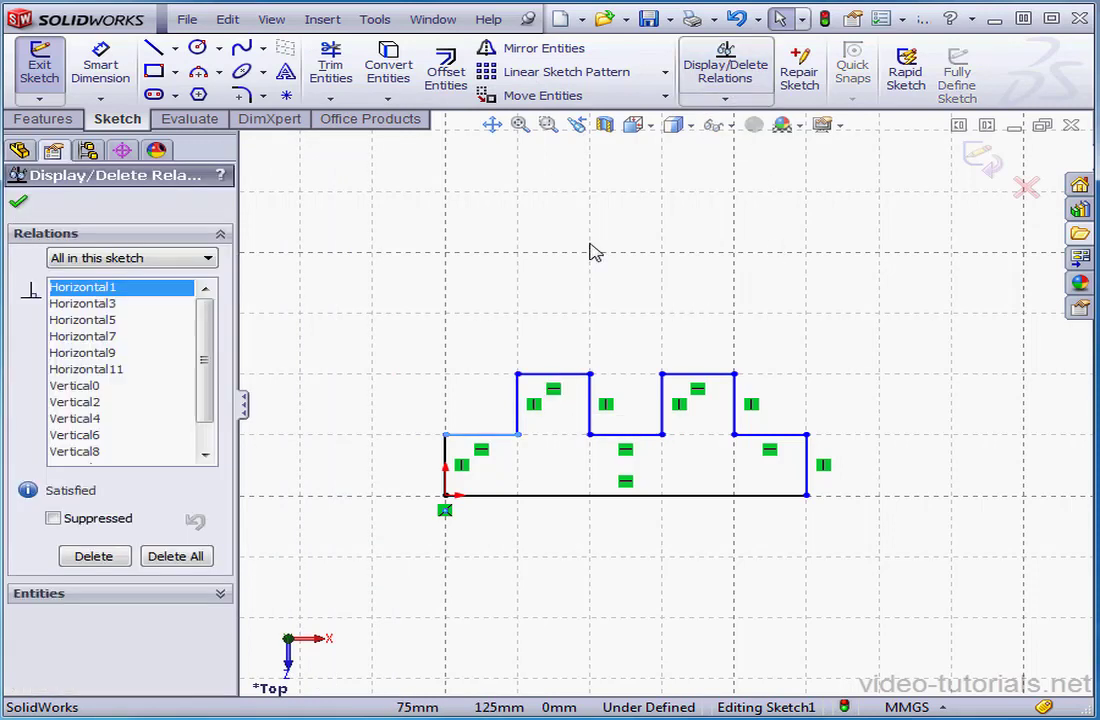
left_click(190, 557)
left_click(18, 202)
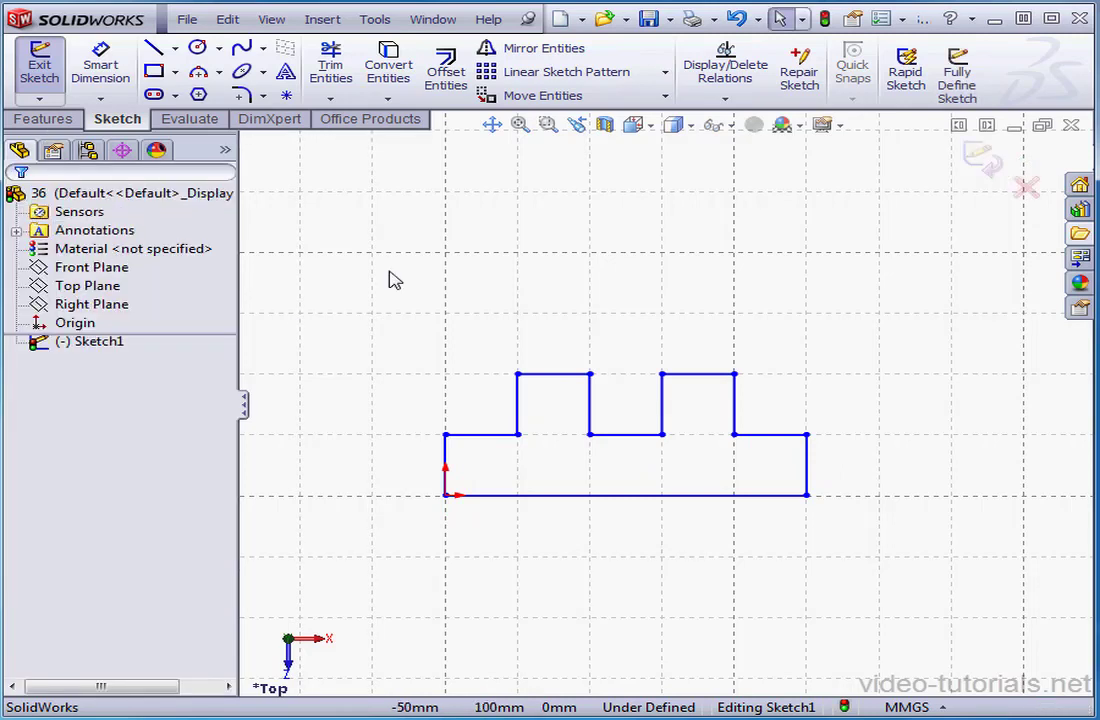
Run Fully Define Sketch on the selected lines Line2 to Line5 with dimensions off, calculating only horizontal and vertical relations
left_click(965, 81)
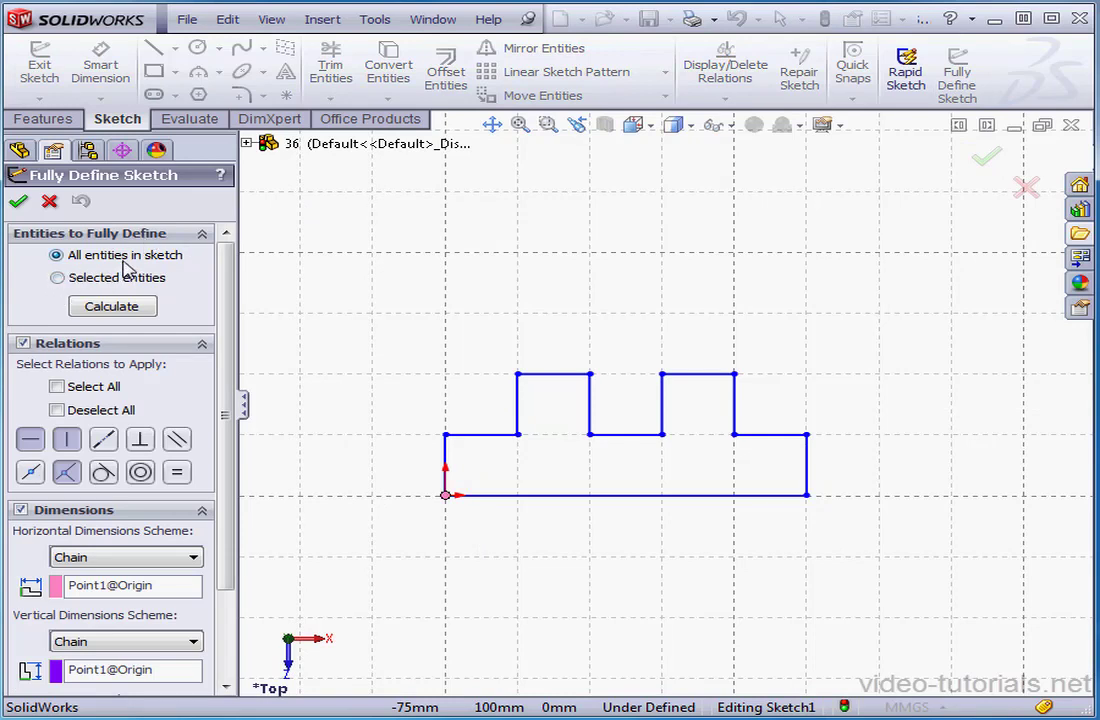
left_click(58, 279)
mouse_move(383, 328)
left_mouse_down()
mouse_move(580, 490)
mouse_move(610, 487)
left_mouse_up()
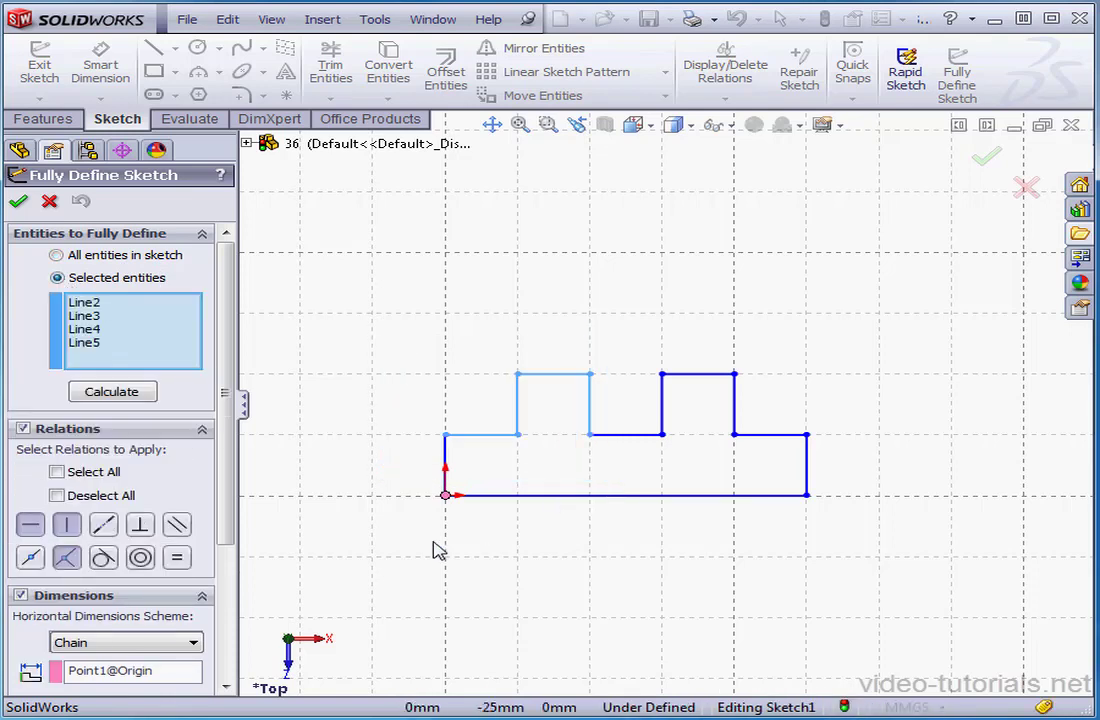
left_click(21, 595)
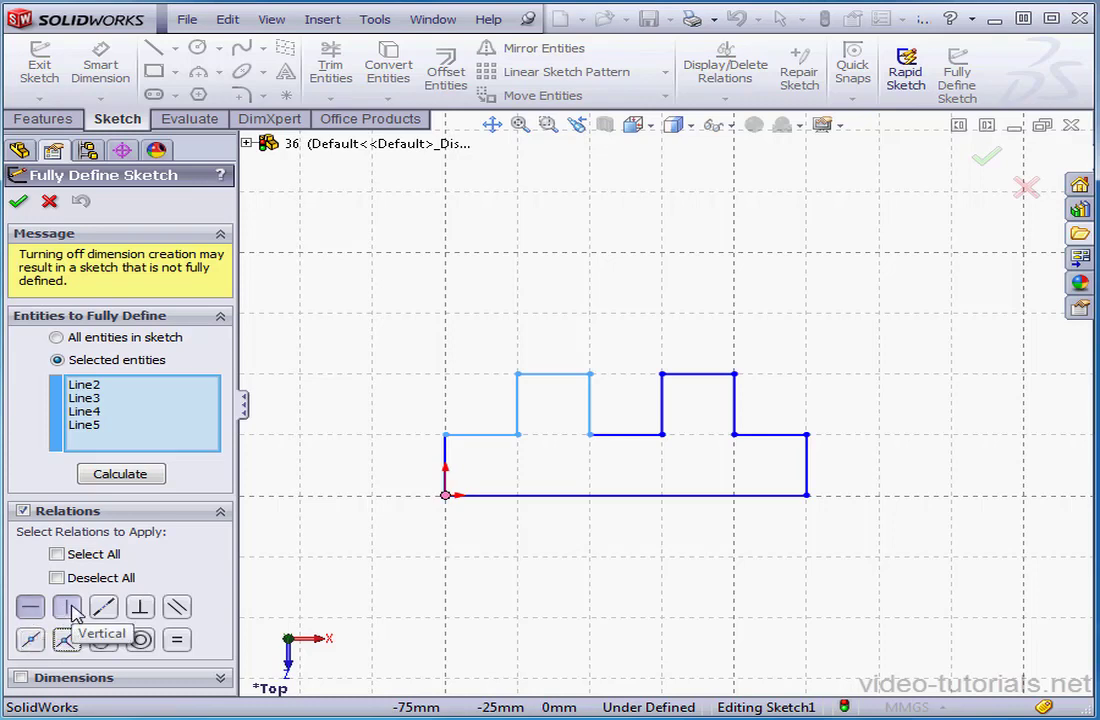
left_click(120, 474)
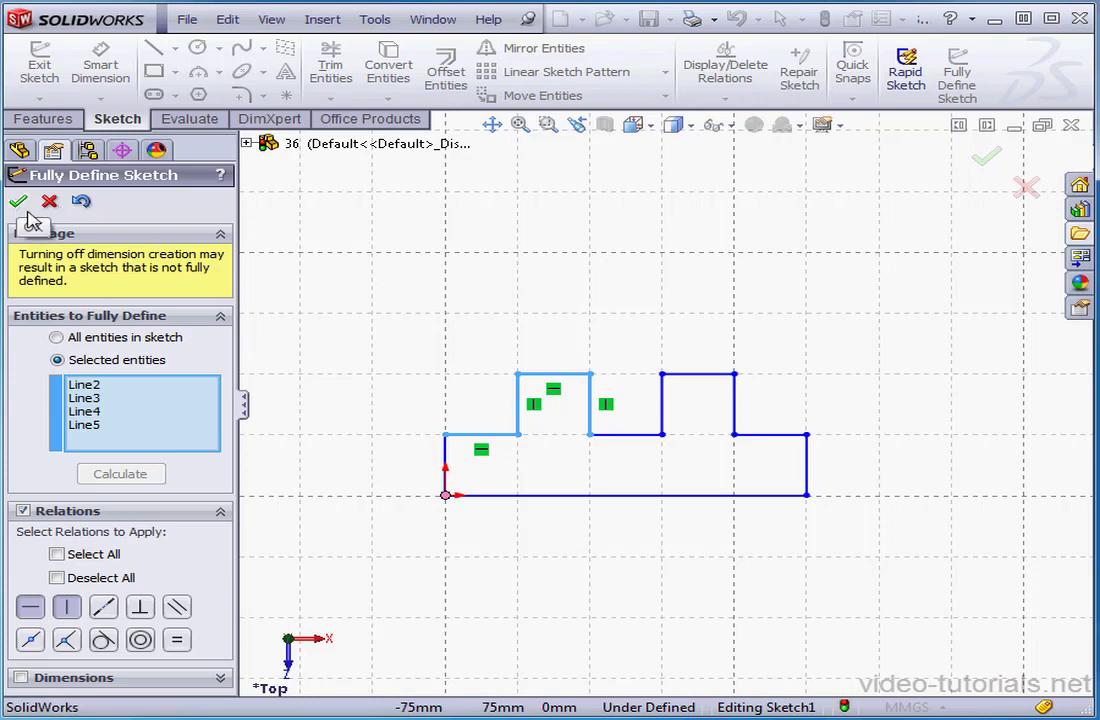
Switch Fully Define Sketch to all entities in the sketch and turn dimension creation back on
left_click(57, 339)
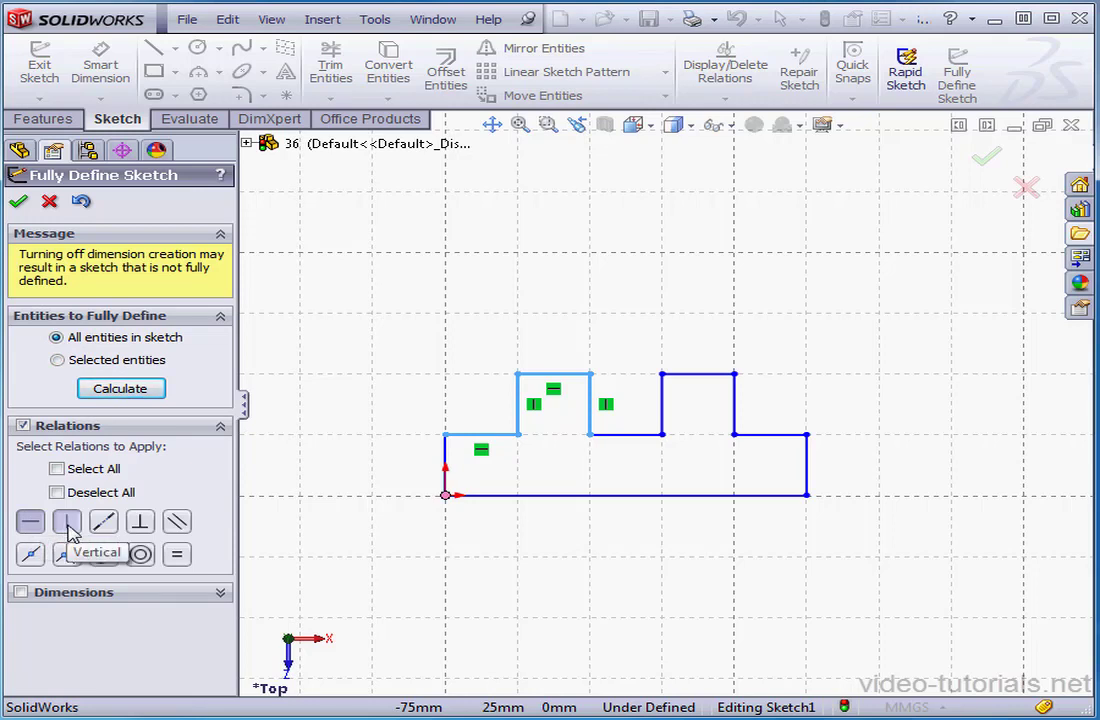
left_click(22, 592)
scroll(224, 627, "down", 3)
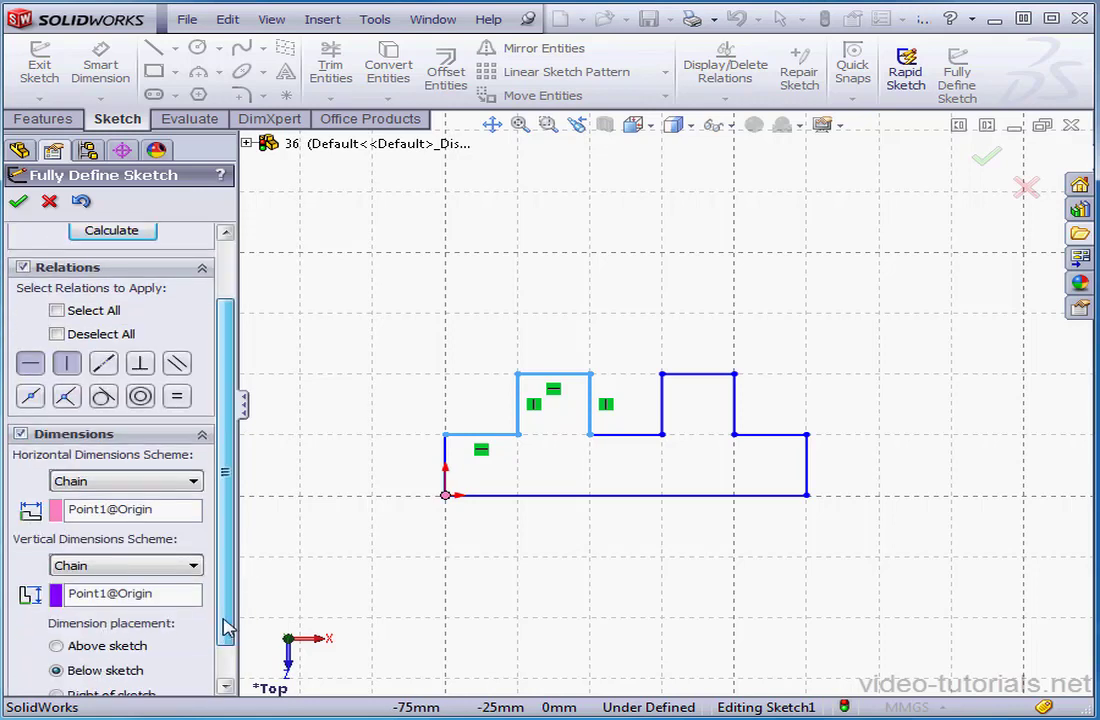
left_click_drag(224, 627, 228, 672)
Use the Chain scheme for horizontal dimensions with the profile's vertical line at the origin as datum
left_click(190, 441)
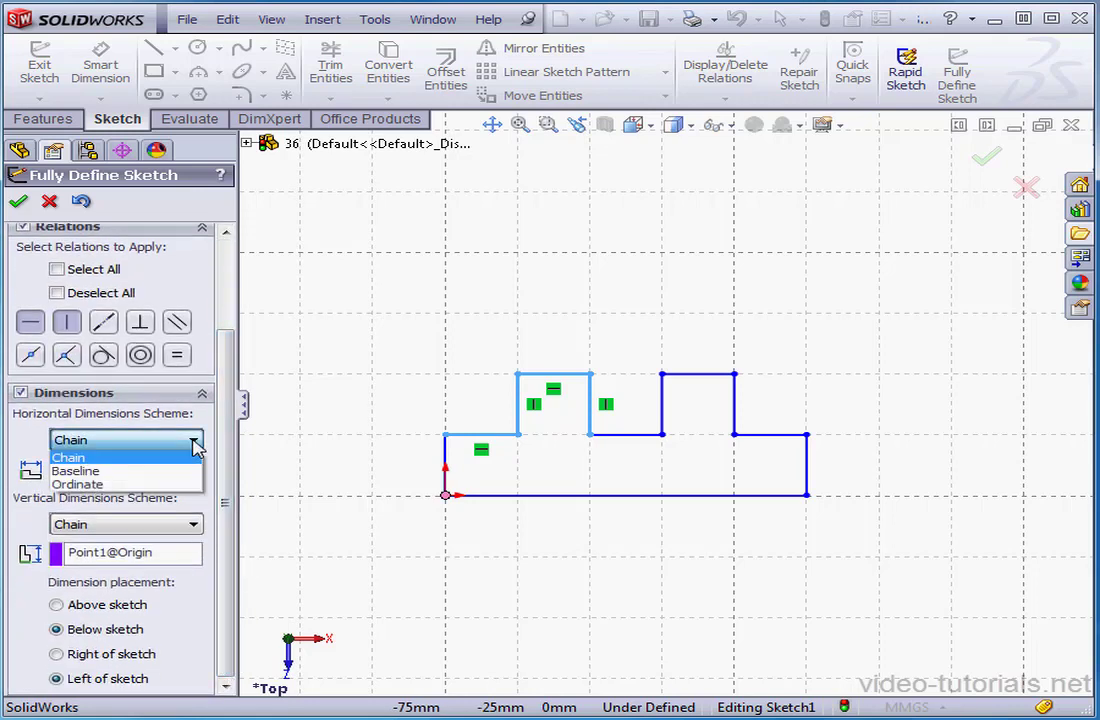
left_click(141, 459)
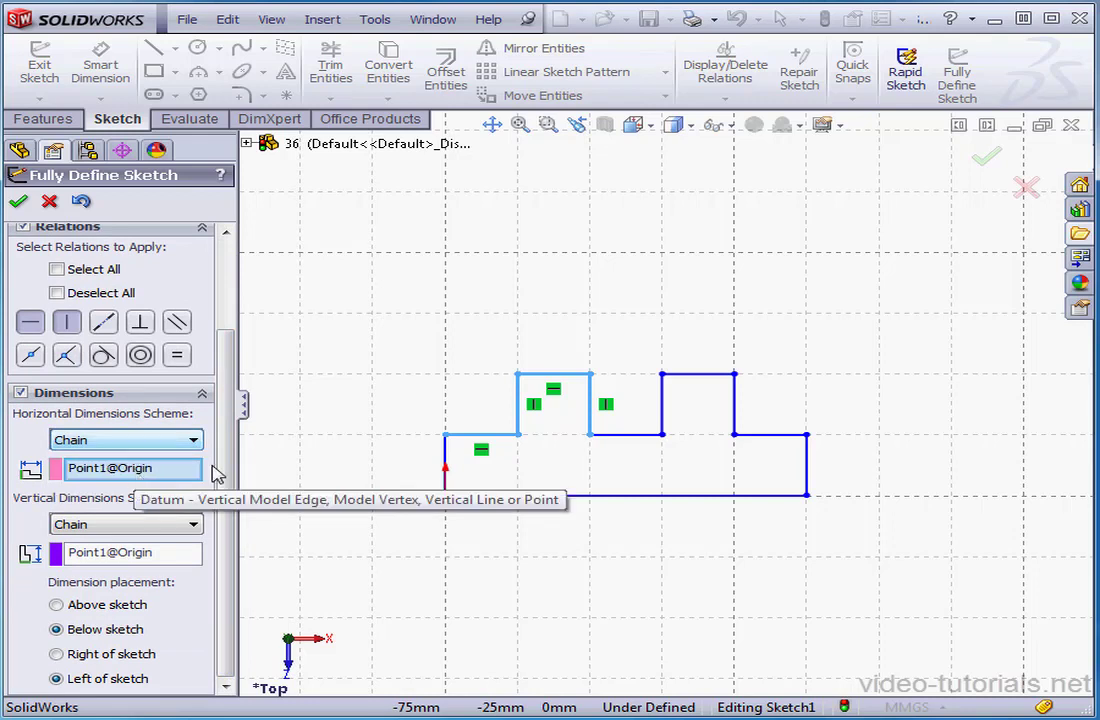
left_click(446, 452)
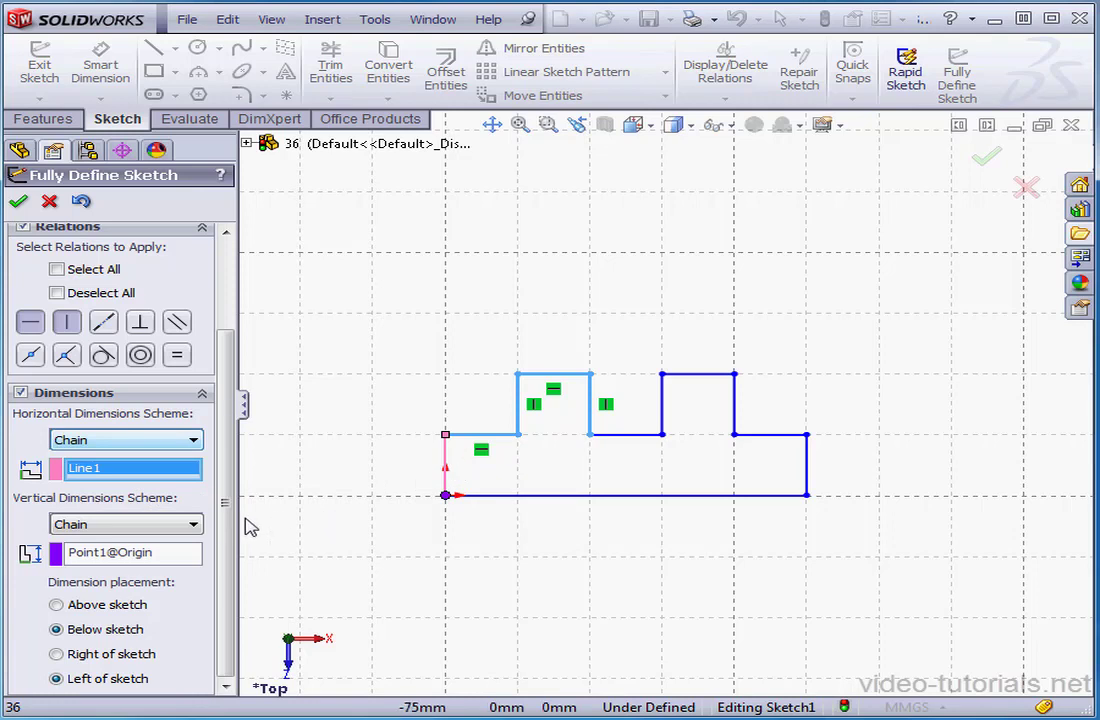
Use the Chain scheme for vertical dimensions with the profile's bottom horizontal line as datum
left_click(190, 524)
left_click(160, 542)
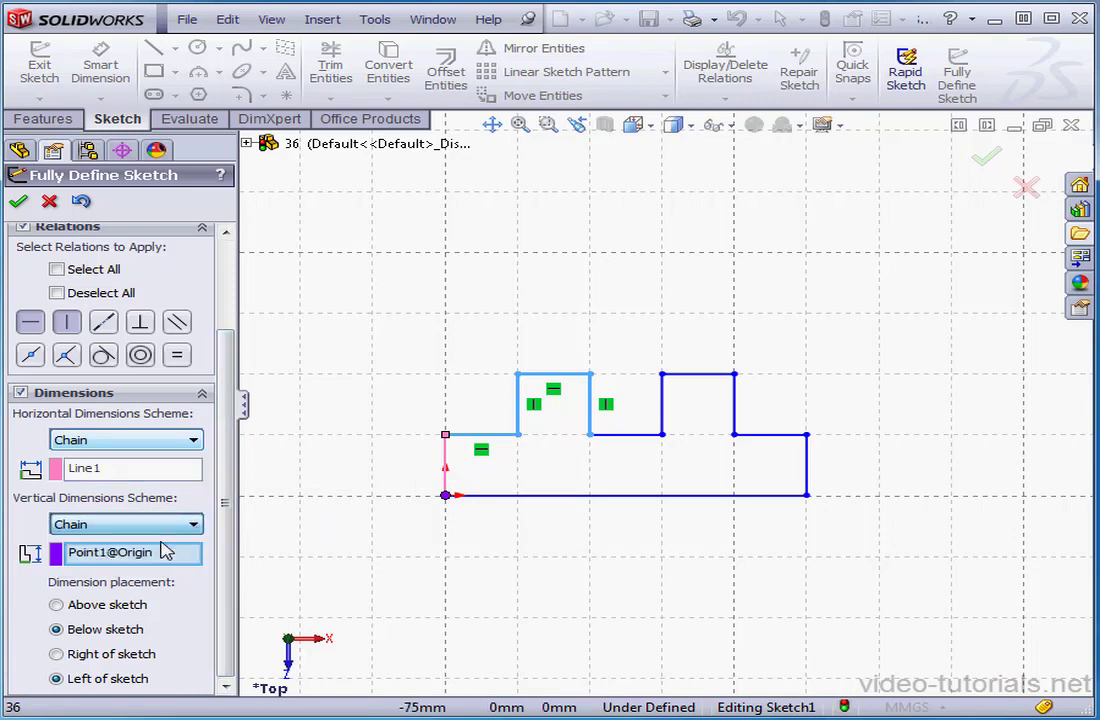
left_click(528, 497)
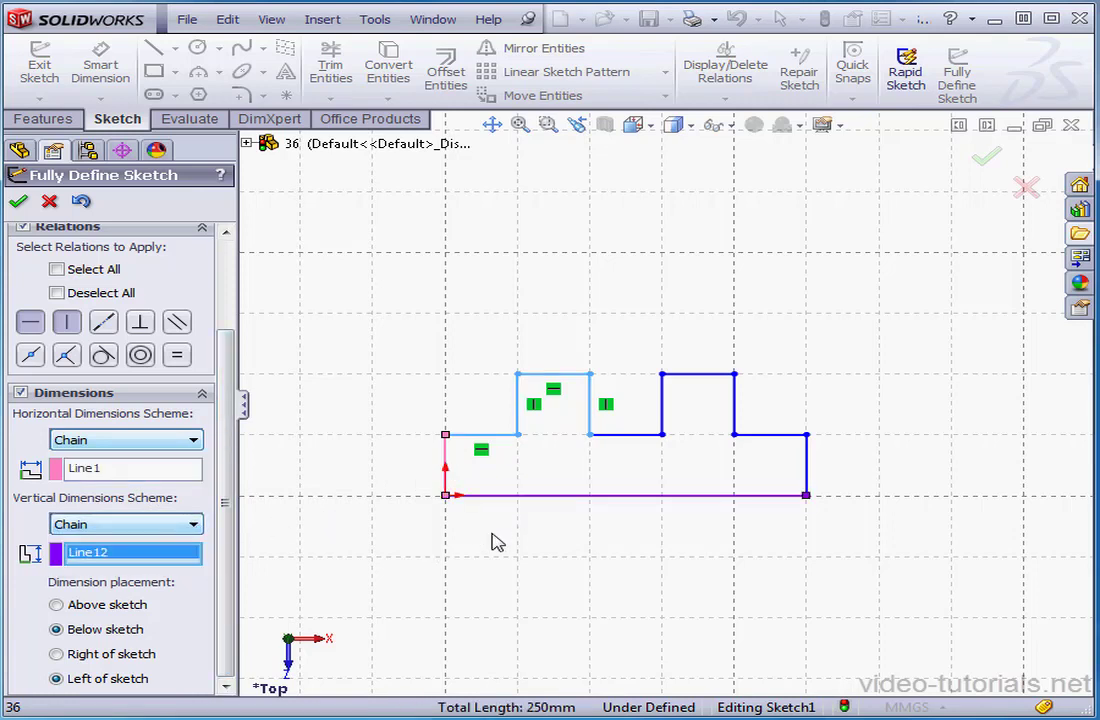
Place the horizontal dimensions above the sketch and calculate Fully Define Sketch for all entities
left_click(56, 605)
left_click_drag(226, 518, 238, 336)
left_click(143, 307)
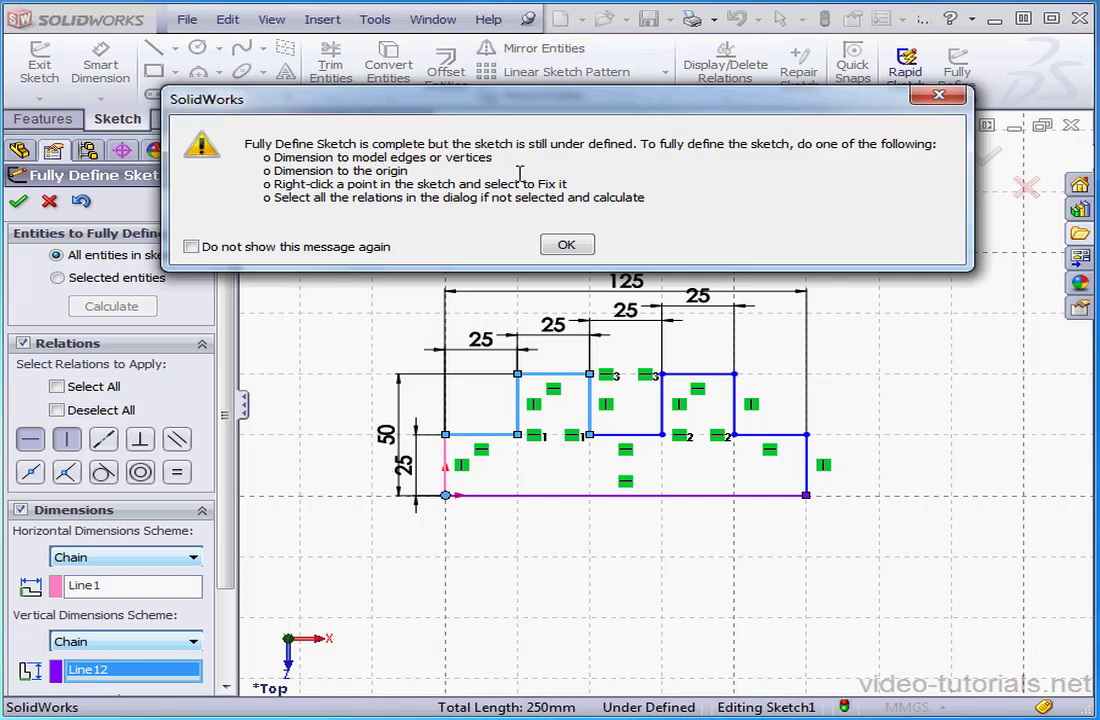
left_click(567, 247)
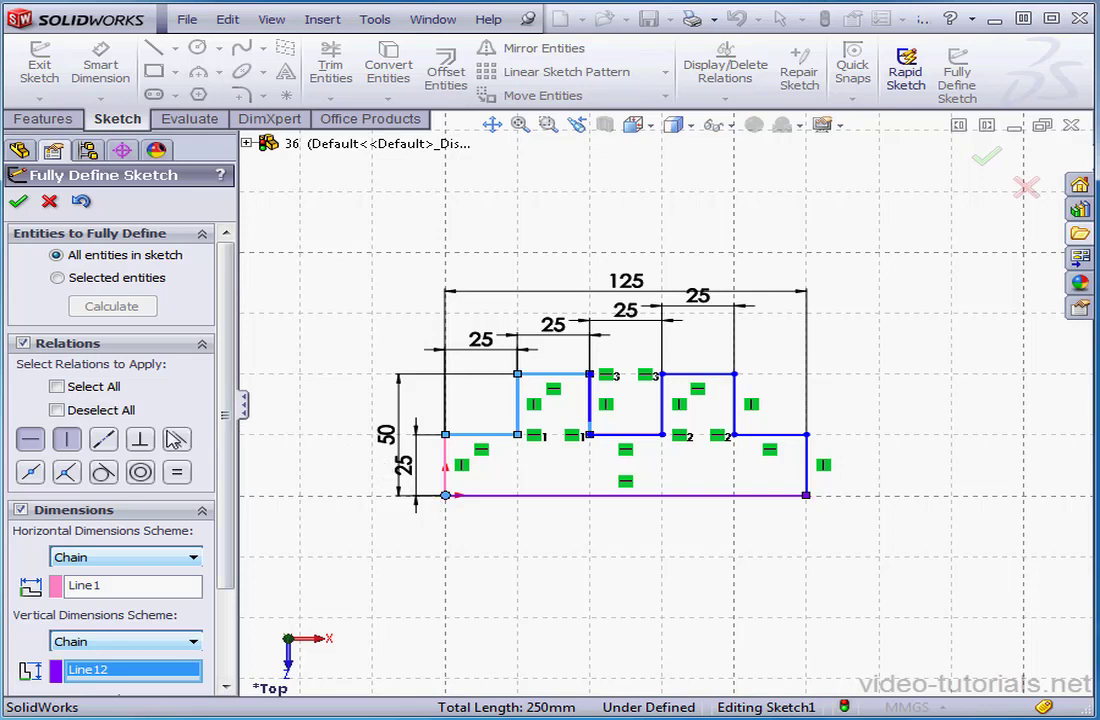
Add Coincident to the horizontal and vertical relation types and recalculate the sketch definition
left_click(67, 475)
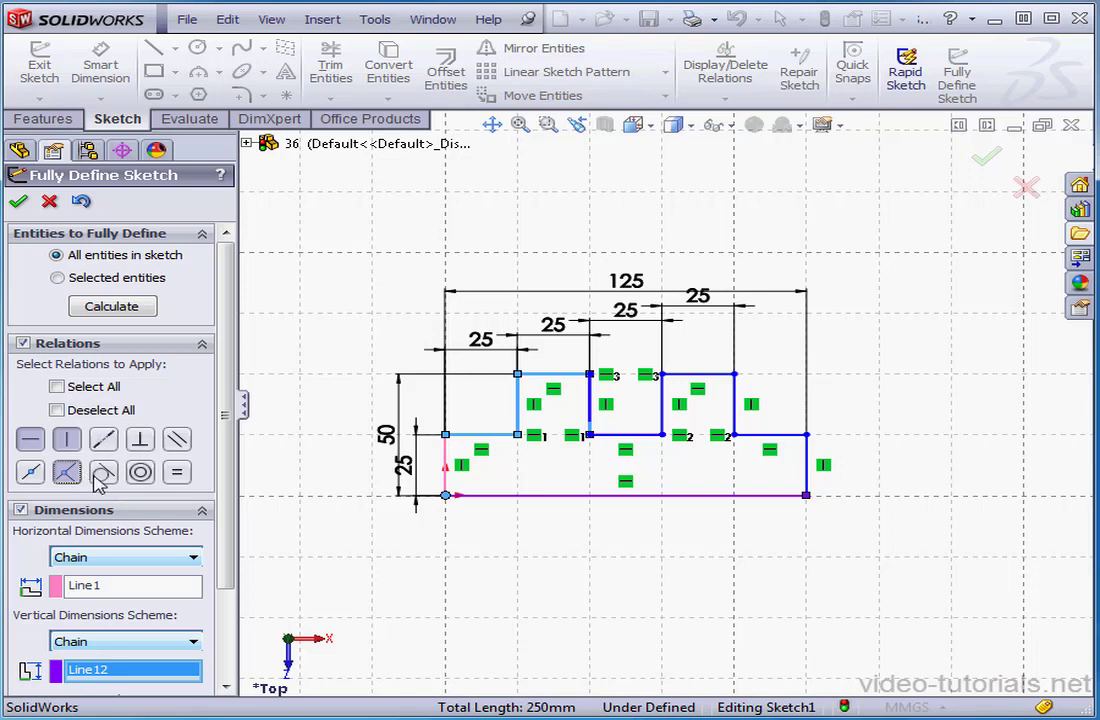
left_click(115, 307)
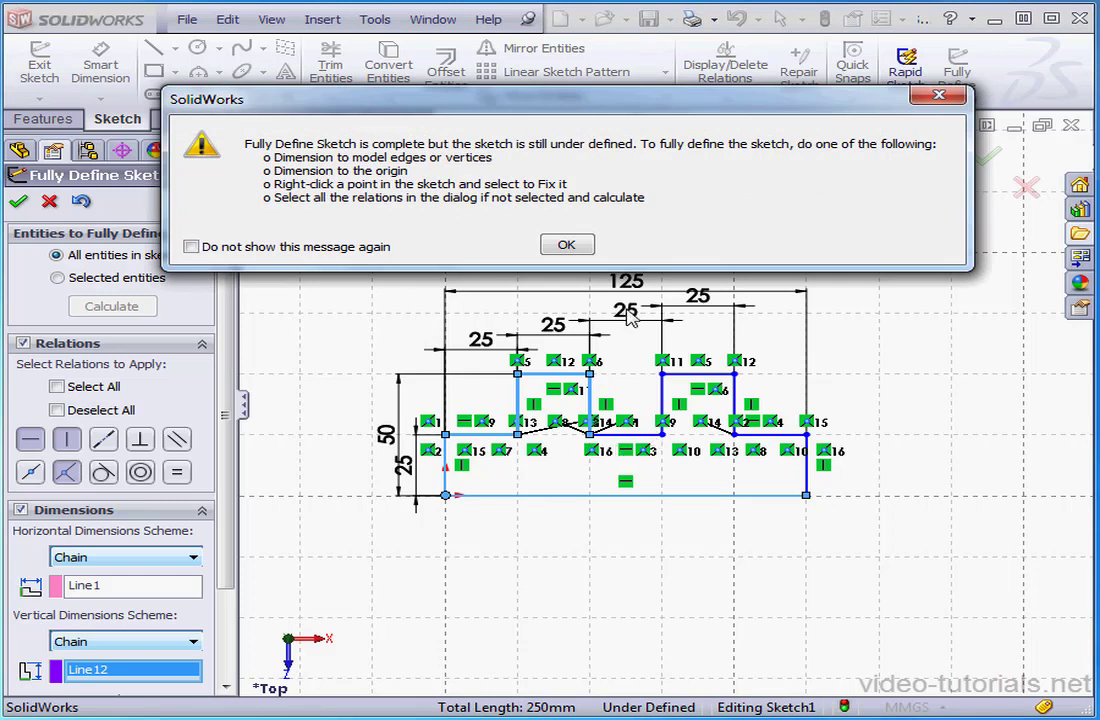
left_click(566, 246)
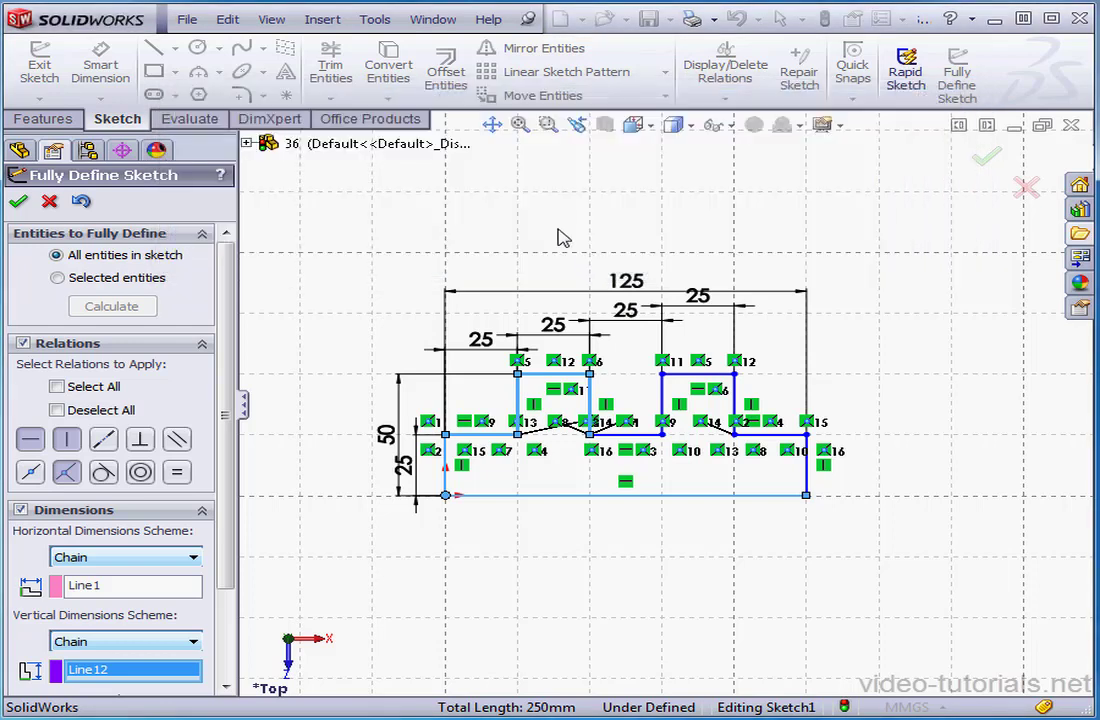
Turn off Coincident relations, recalculate with only horizontal and vertical relations, and accept Fully Define Sketch
left_click(76, 480)
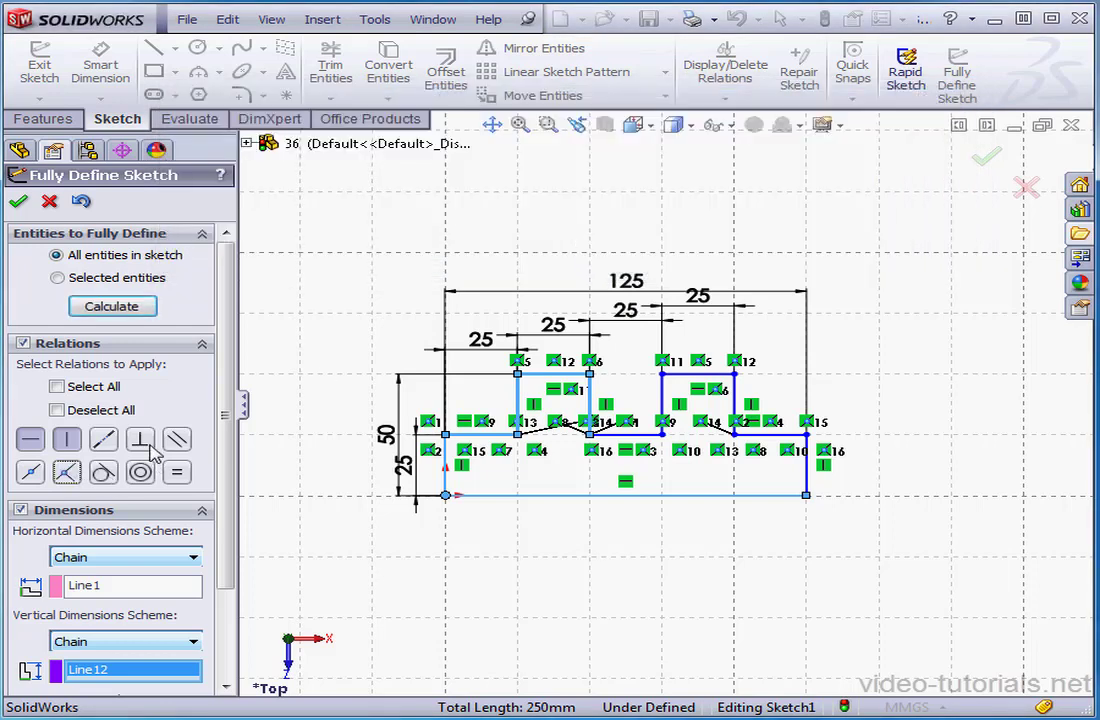
left_click(137, 308)
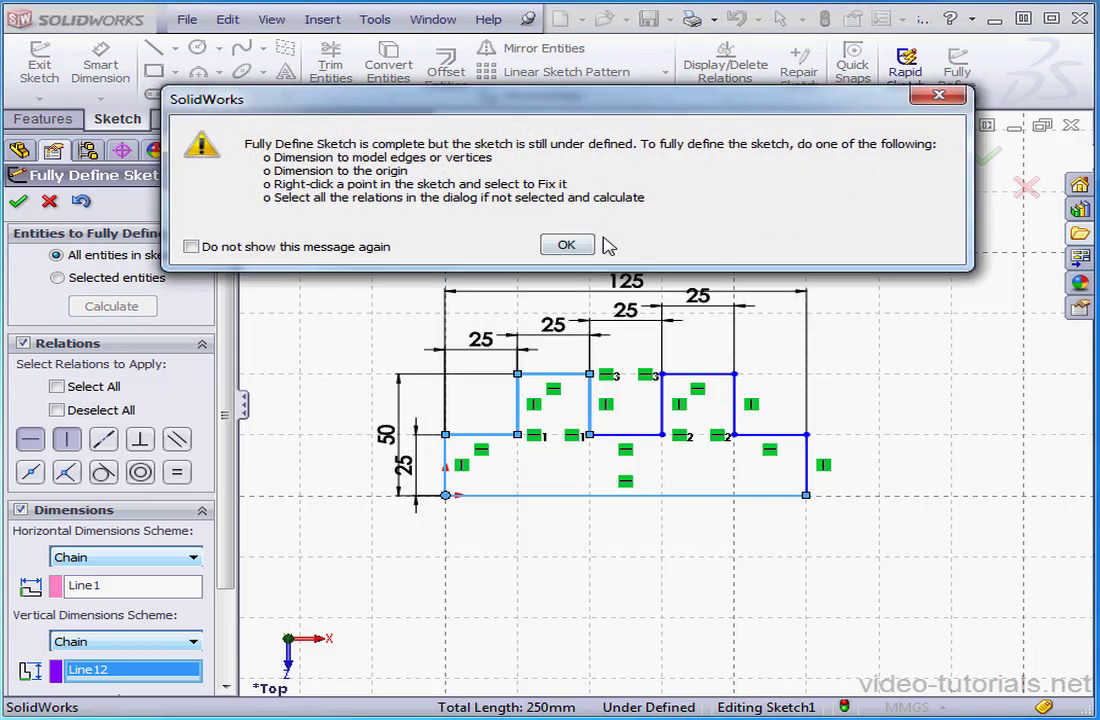
left_click(566, 245)
left_click(18, 201)
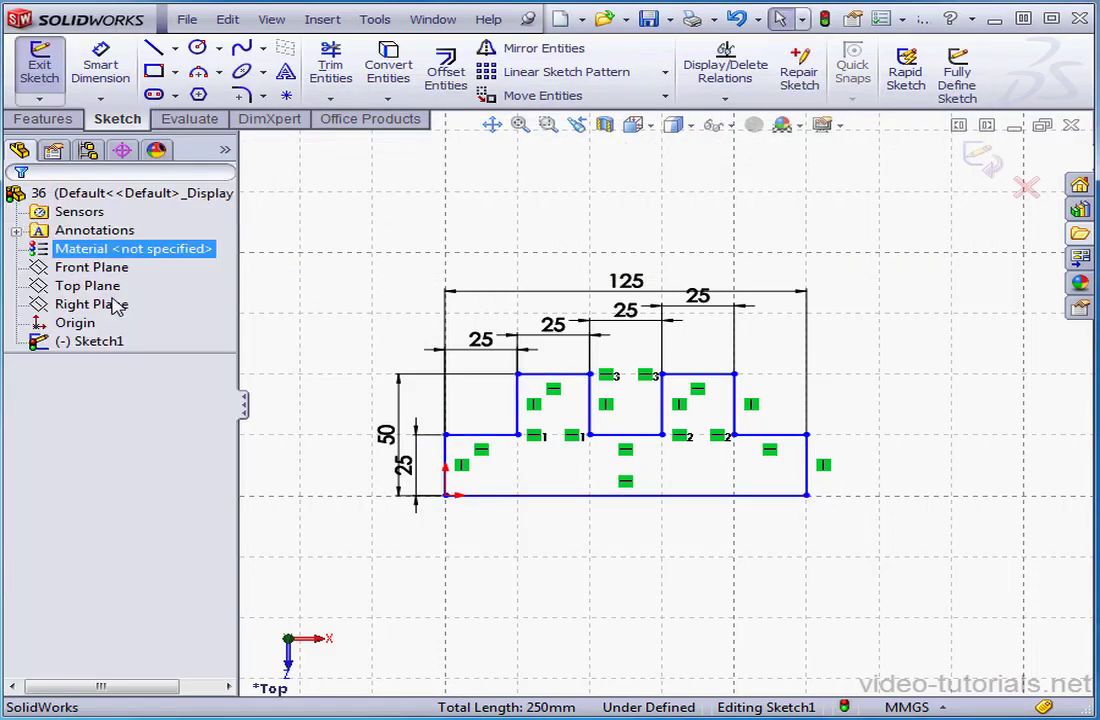
Apply a Fix relation to the profile's lower-right corner point
left_click(806, 494)
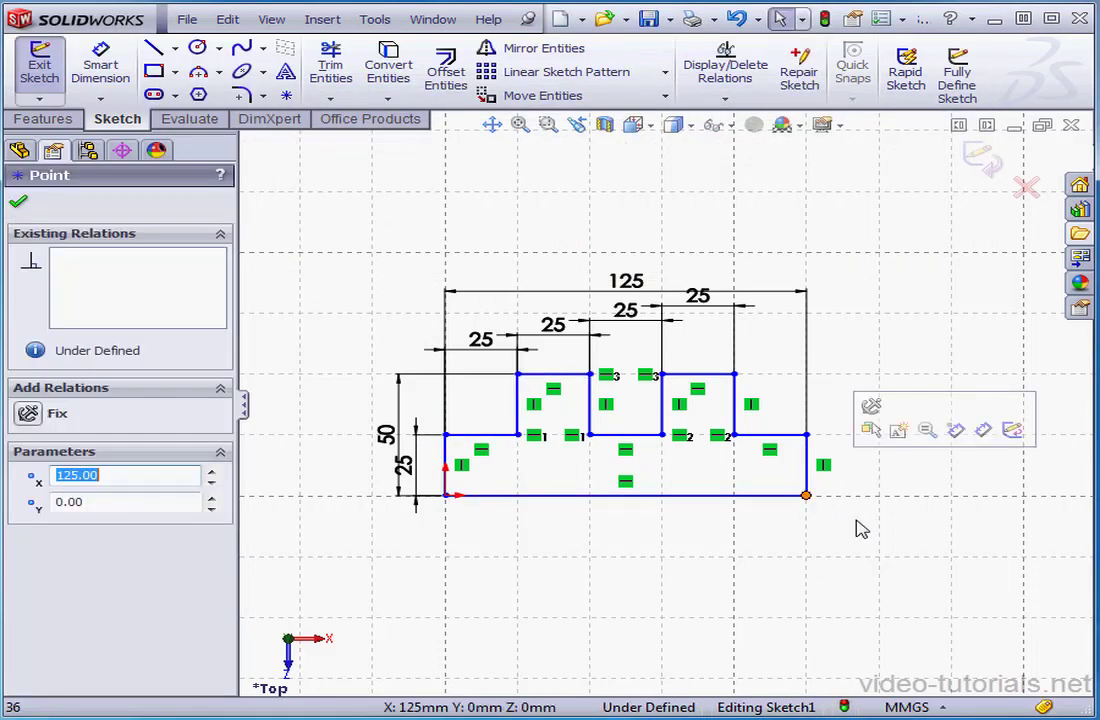
left_click(27, 413)
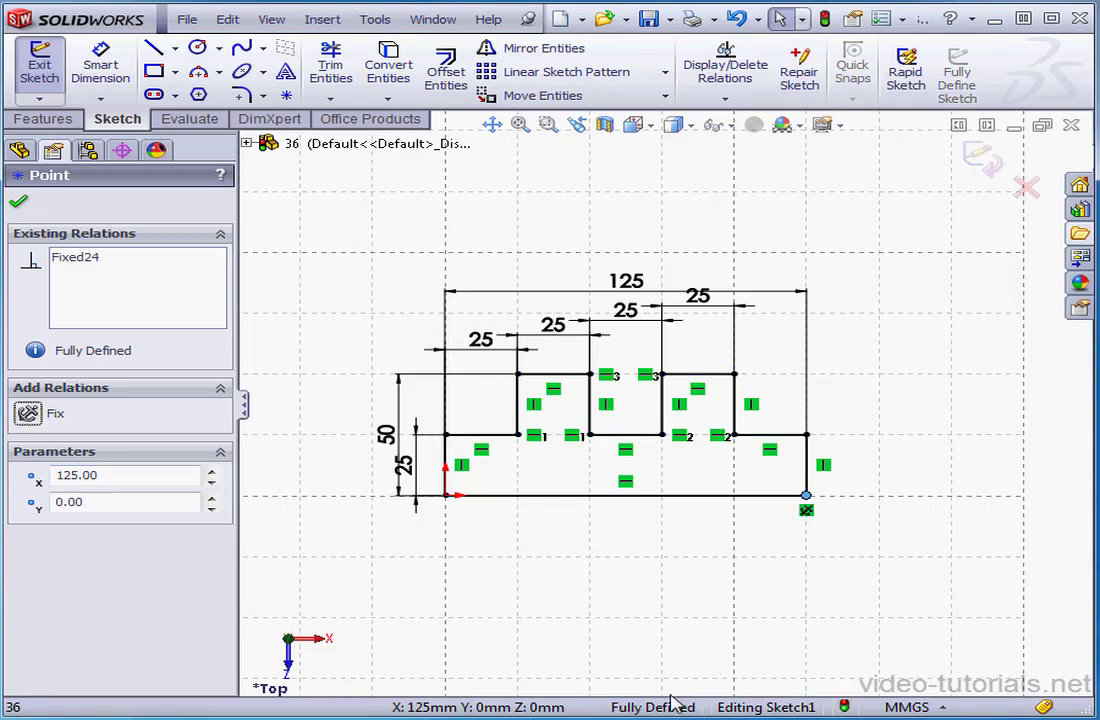
left_click(18, 201)
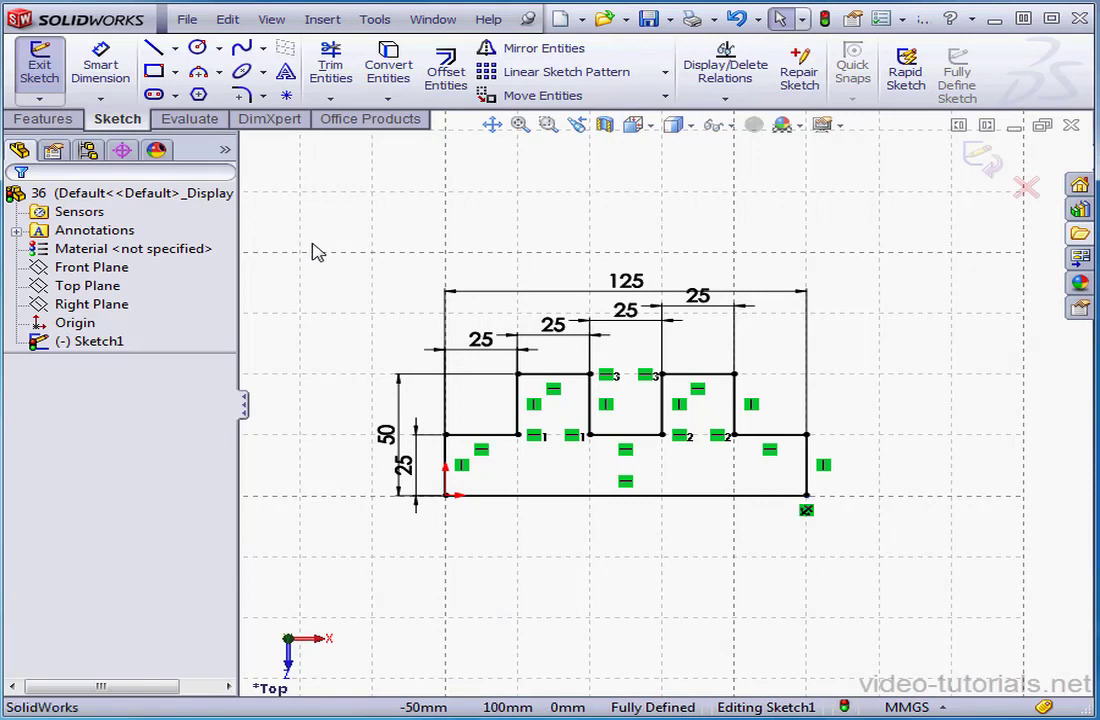
Delete all relations and dimensions in the sketch
left_click(718, 80)
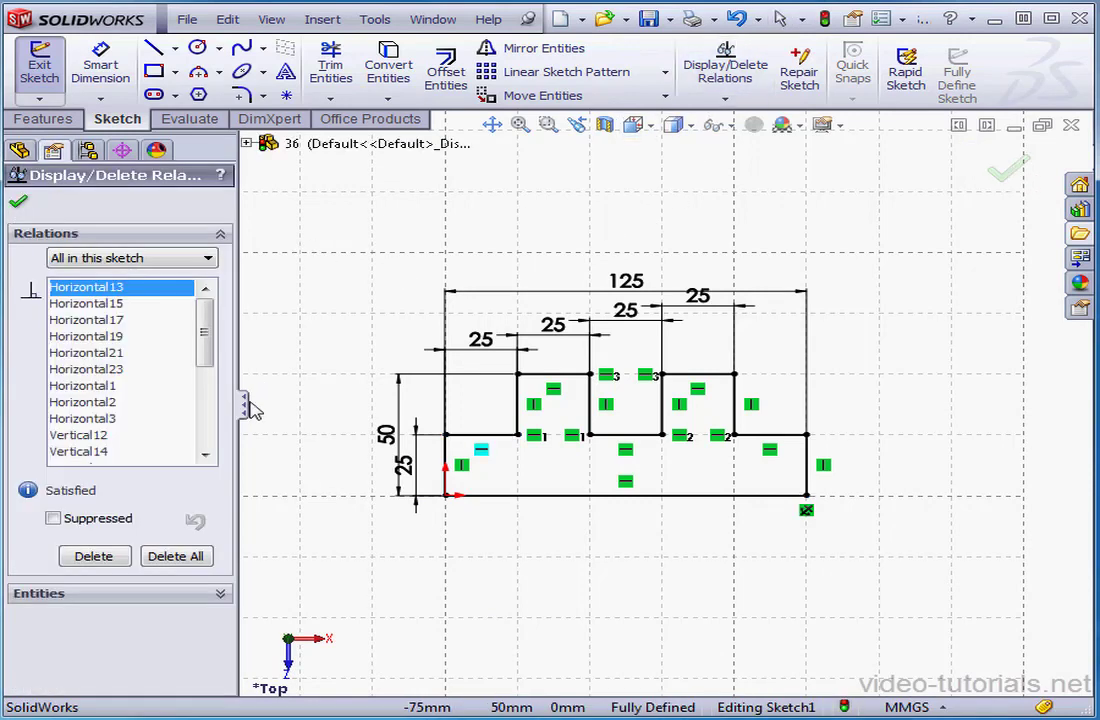
left_click(196, 558)
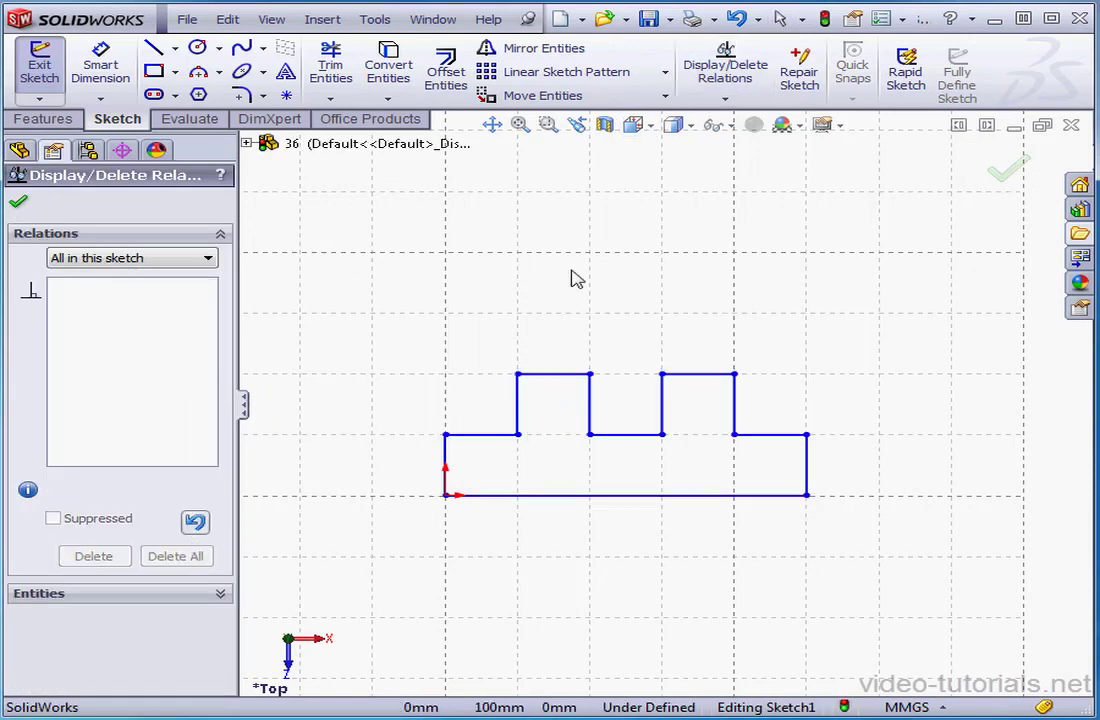
left_click(18, 201)
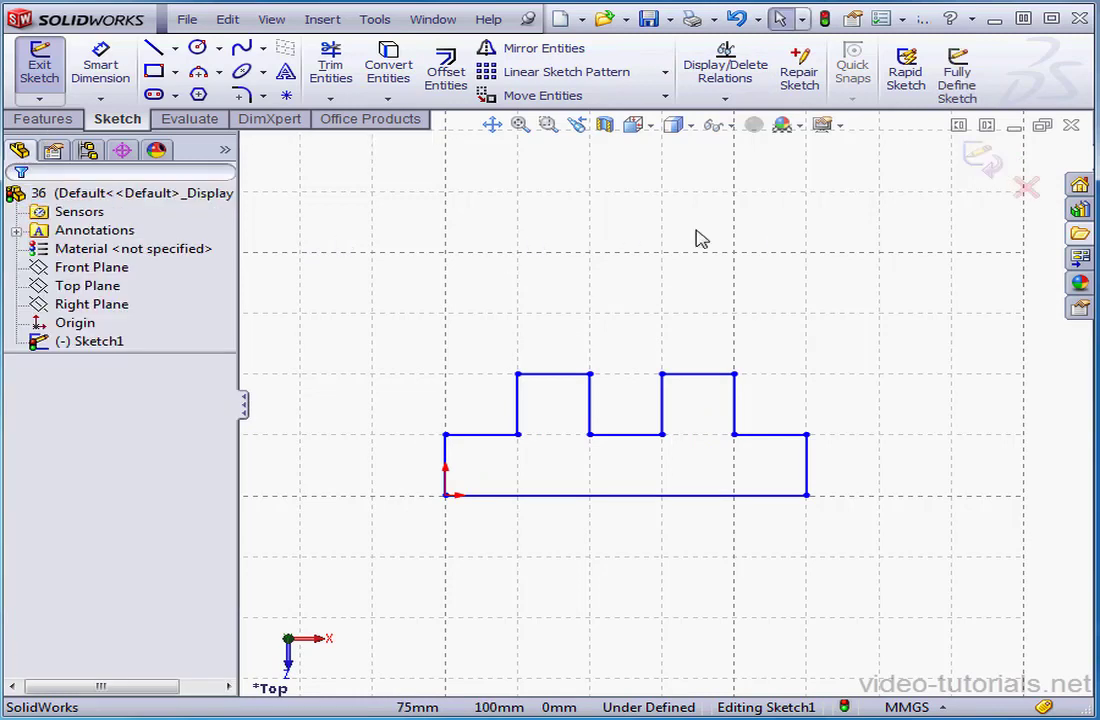
Run Fully Define Sketch on all entities with horizontal and vertical relations and Chain dimensions measured from the origin
left_click(957, 72)
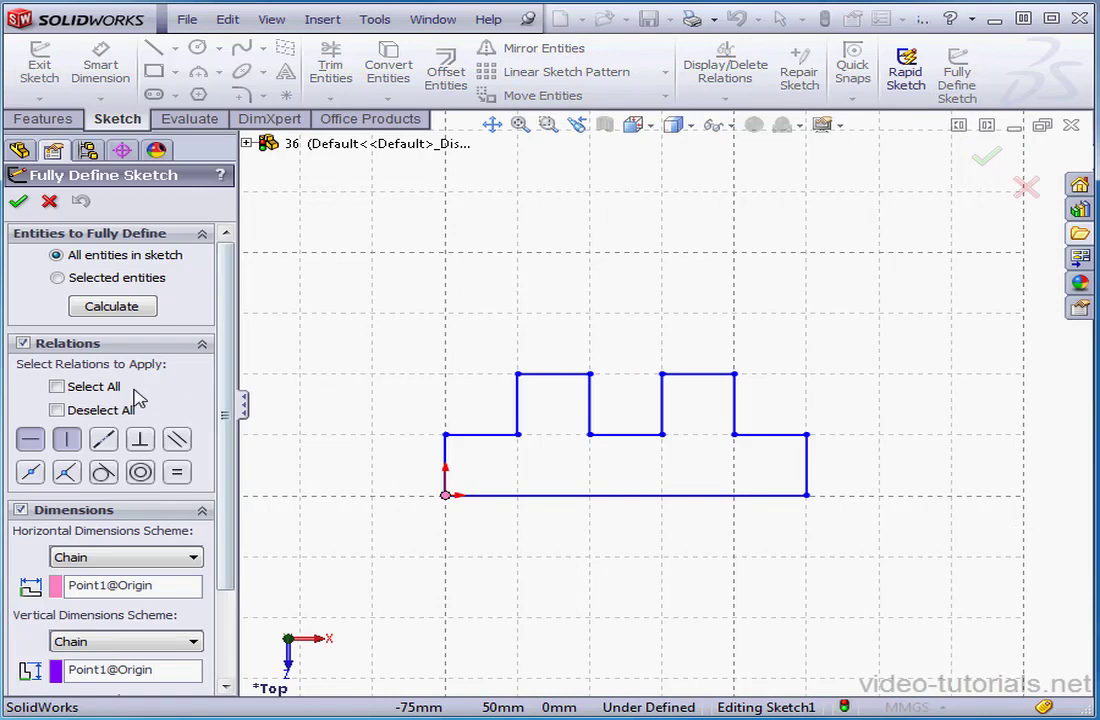
scroll(226, 484, "down", 3)
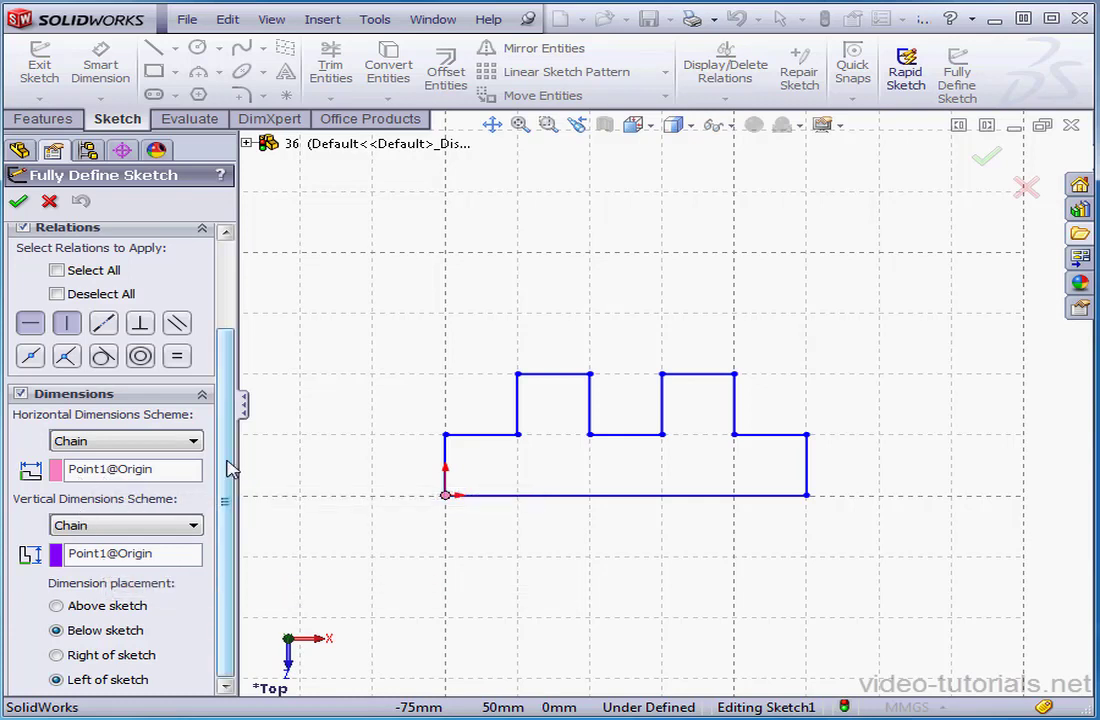
scroll(230, 393, "up", 1)
scroll(230, 393, "up", 3)
left_click(118, 306)
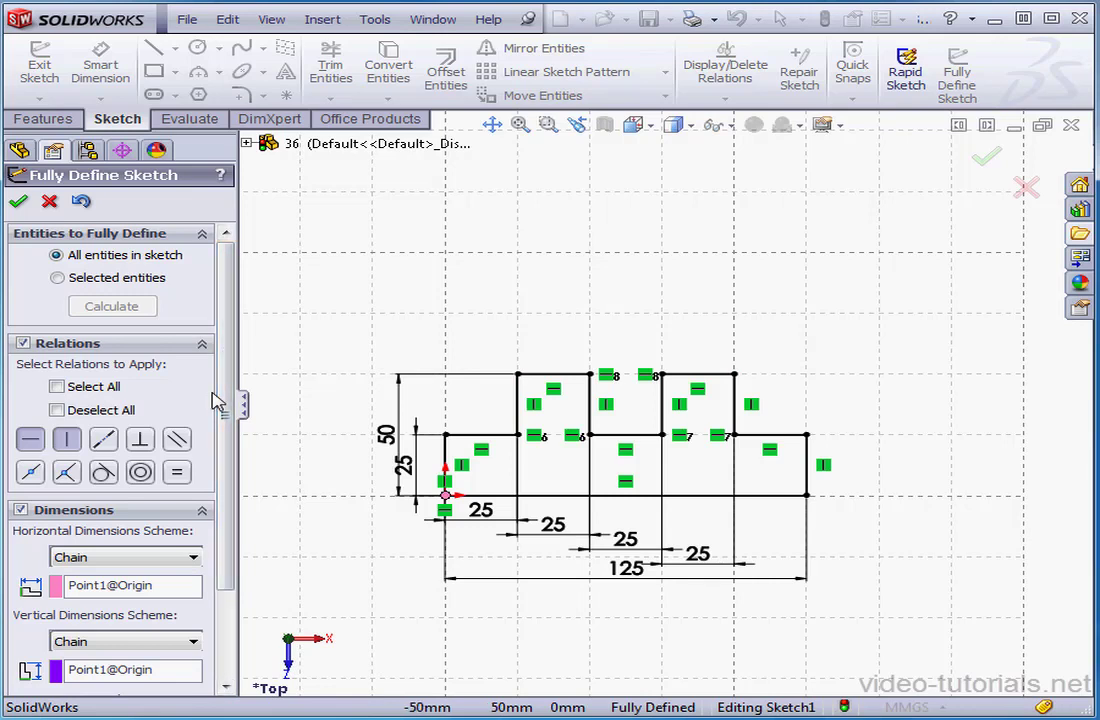
Switch the horizontal and vertical dimension schemes to Baseline from the origin and recalculate the sketch definition
left_click_drag(226, 437, 226, 565)
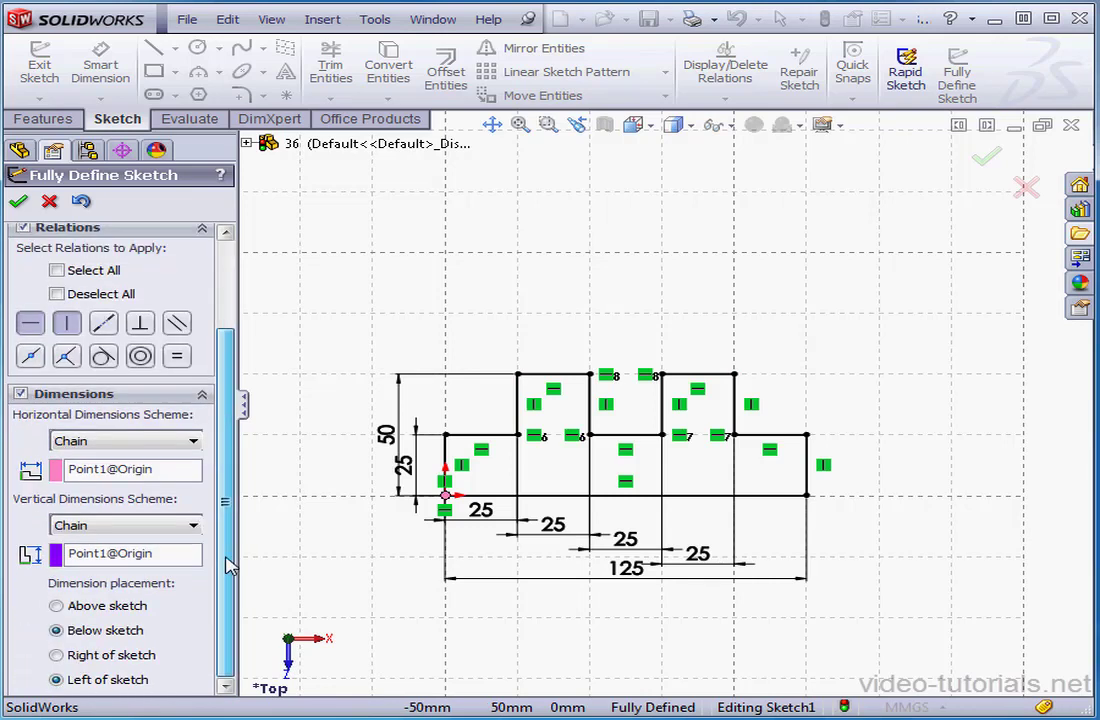
left_click(196, 444)
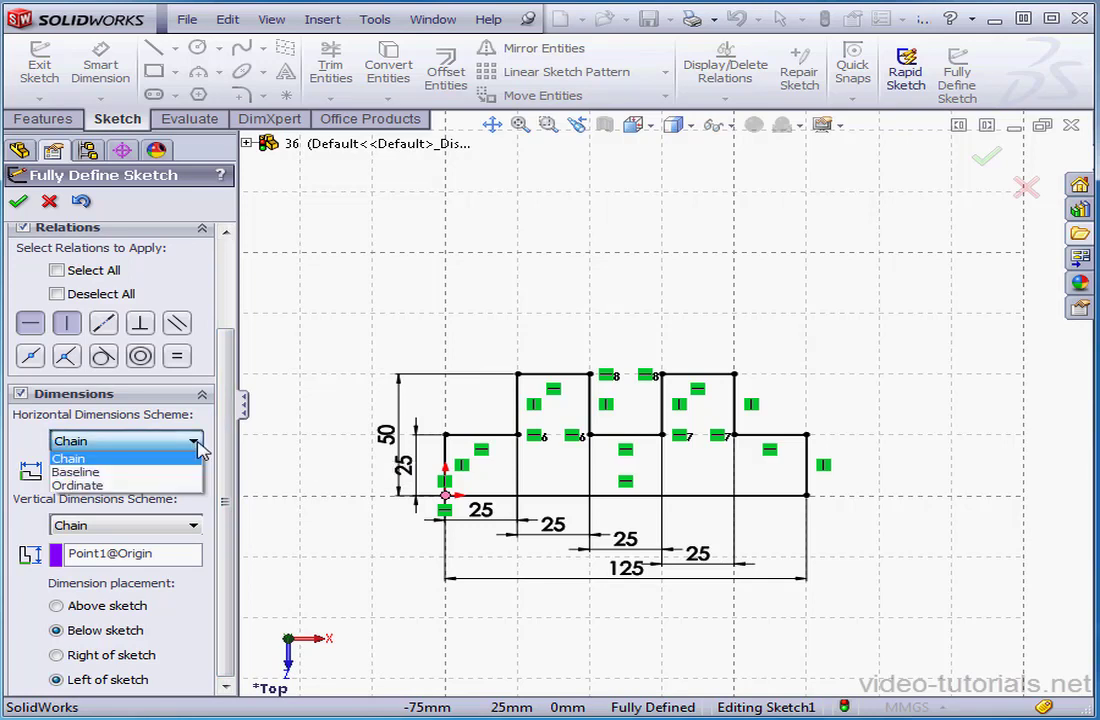
left_click(175, 472)
left_click(193, 530)
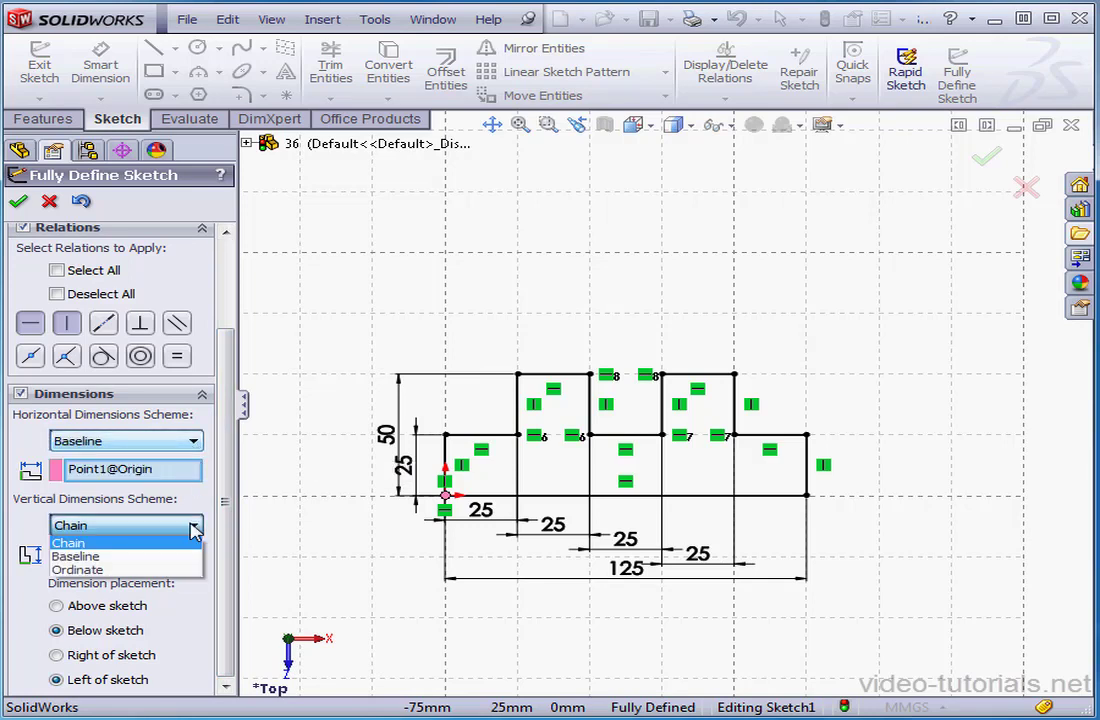
left_click(167, 557)
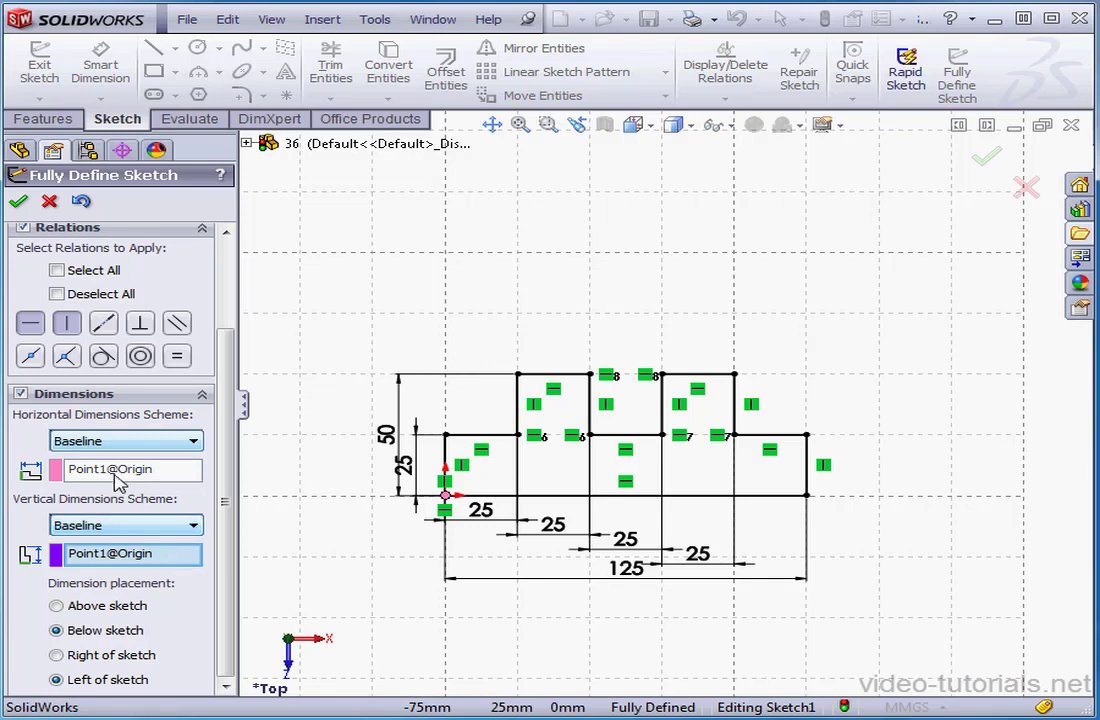
scroll(221, 331, "up", 3)
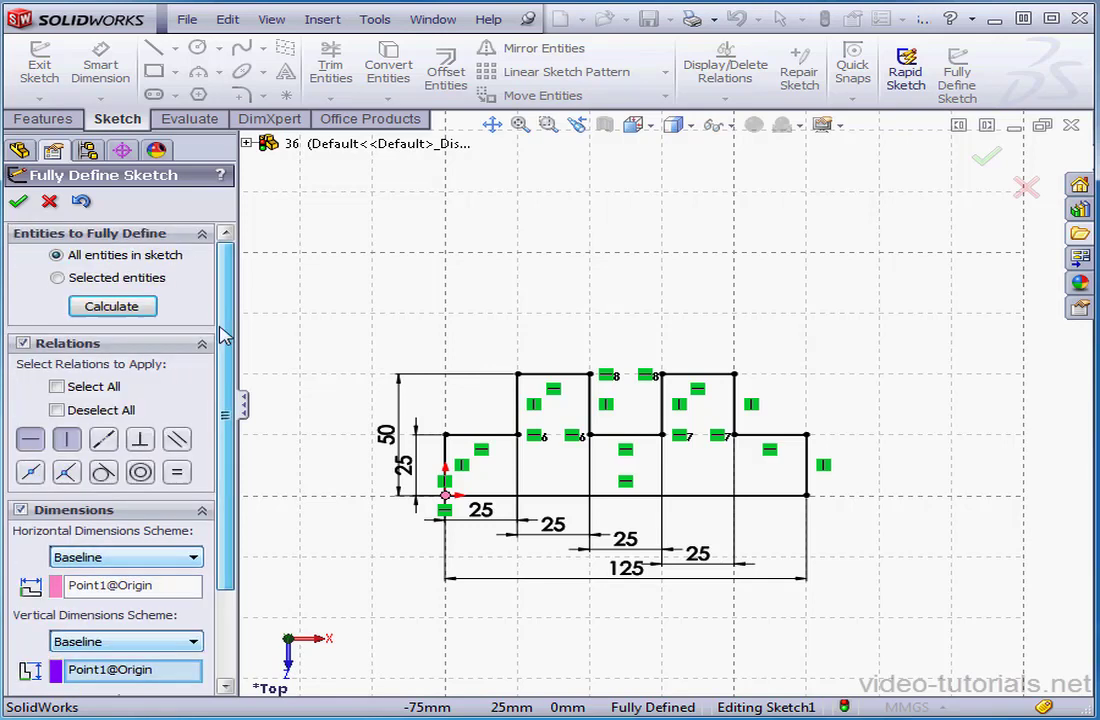
left_click(145, 308)
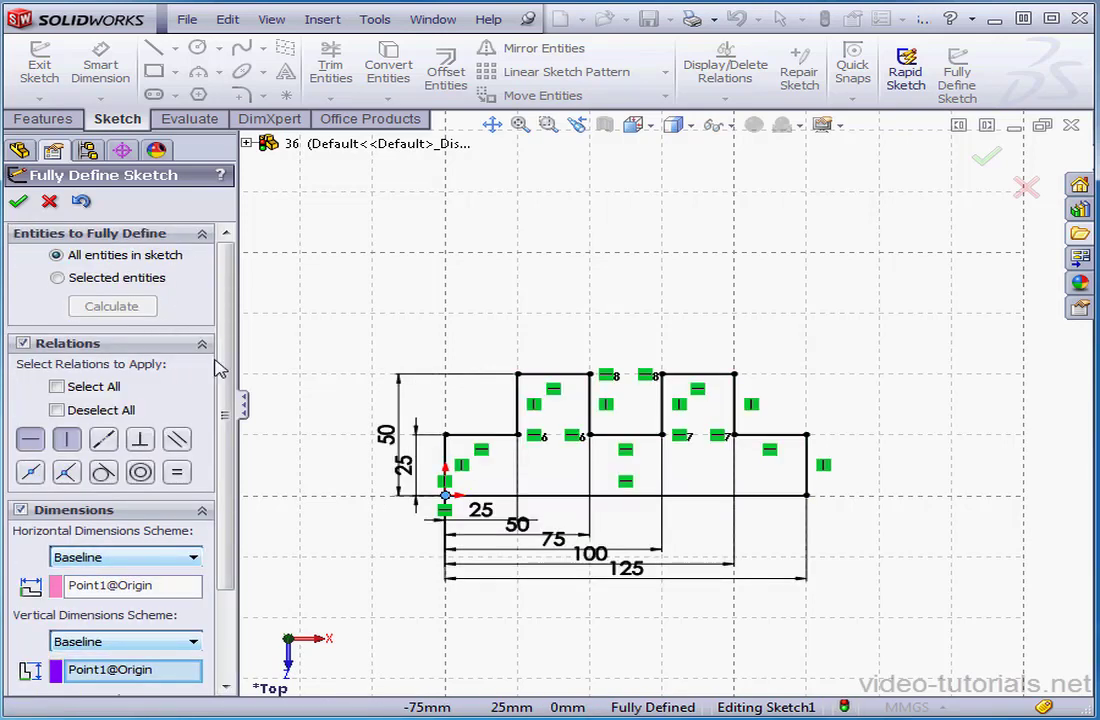
Switch the horizontal and vertical dimension schemes to Ordinate from the origin and recalculate the sketch definition
left_click_drag(226, 378, 228, 508)
left_click(195, 441)
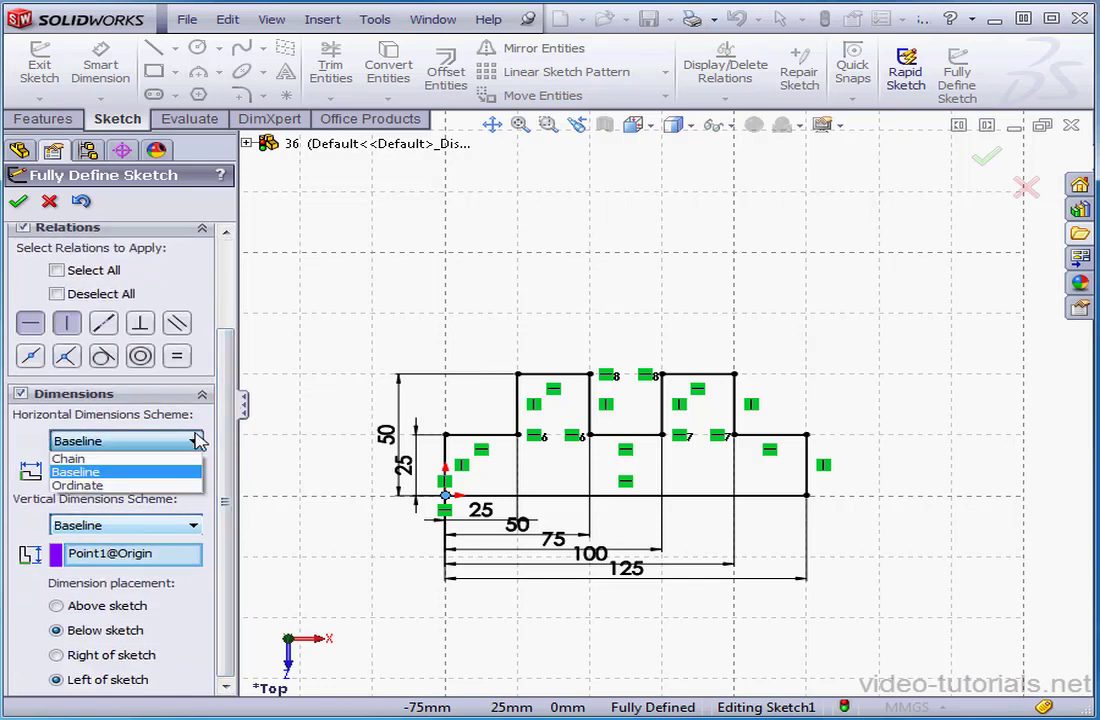
left_click(148, 486)
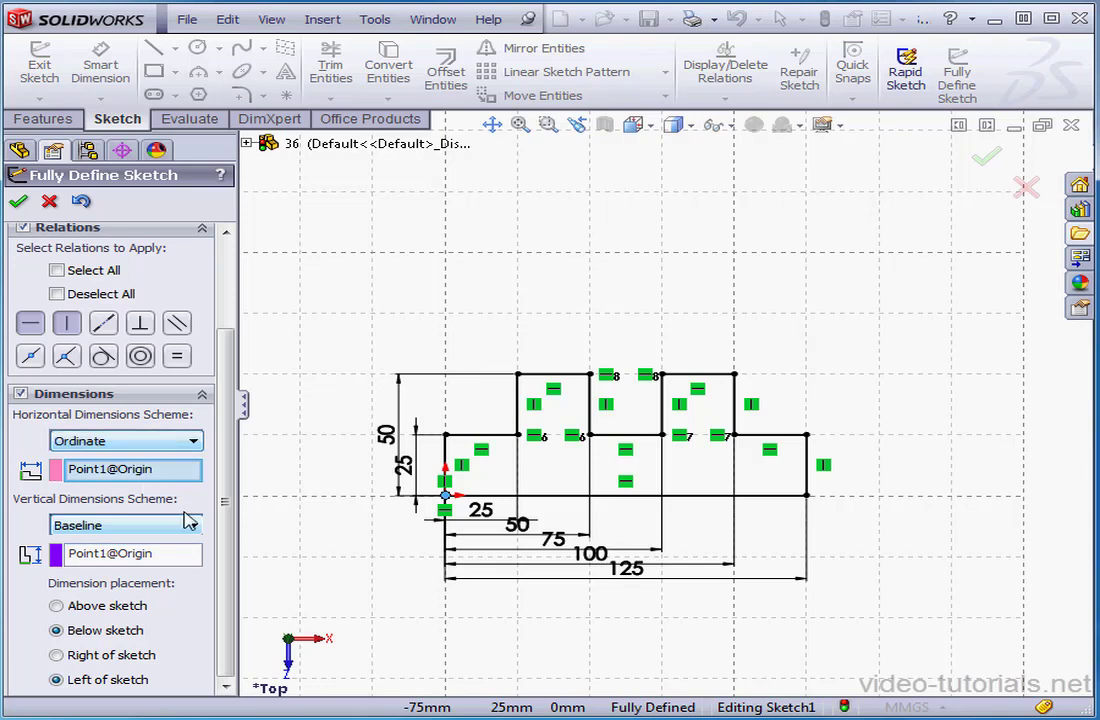
left_click(200, 533)
left_click(195, 570)
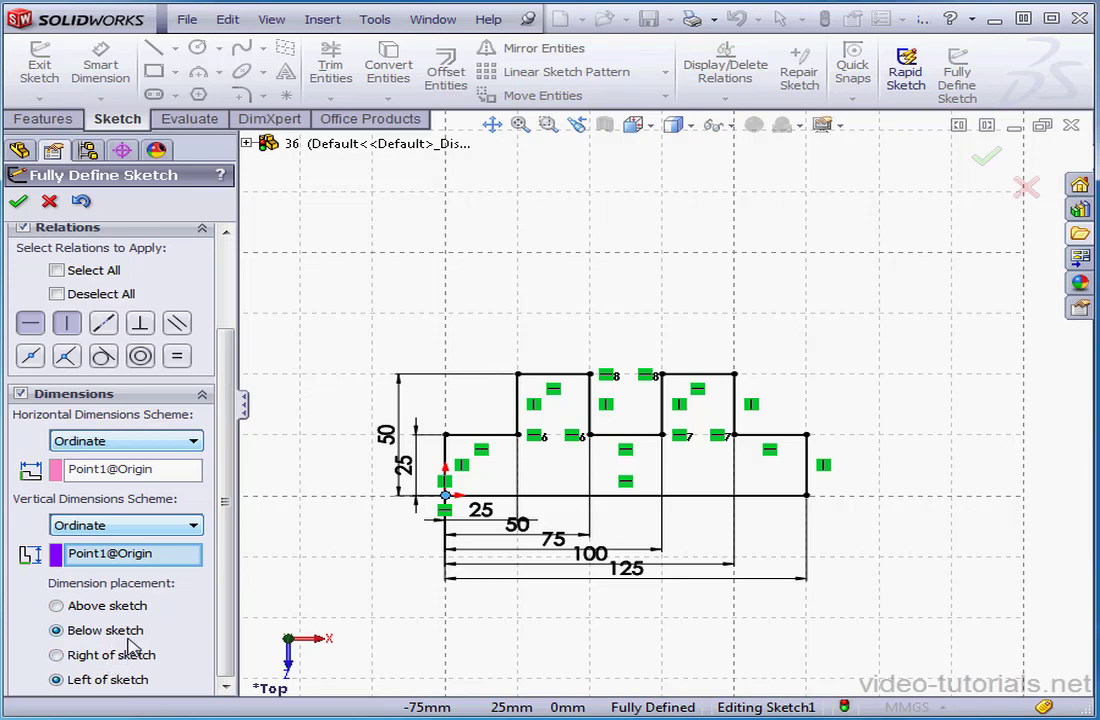
left_click_drag(230, 638, 253, 535)
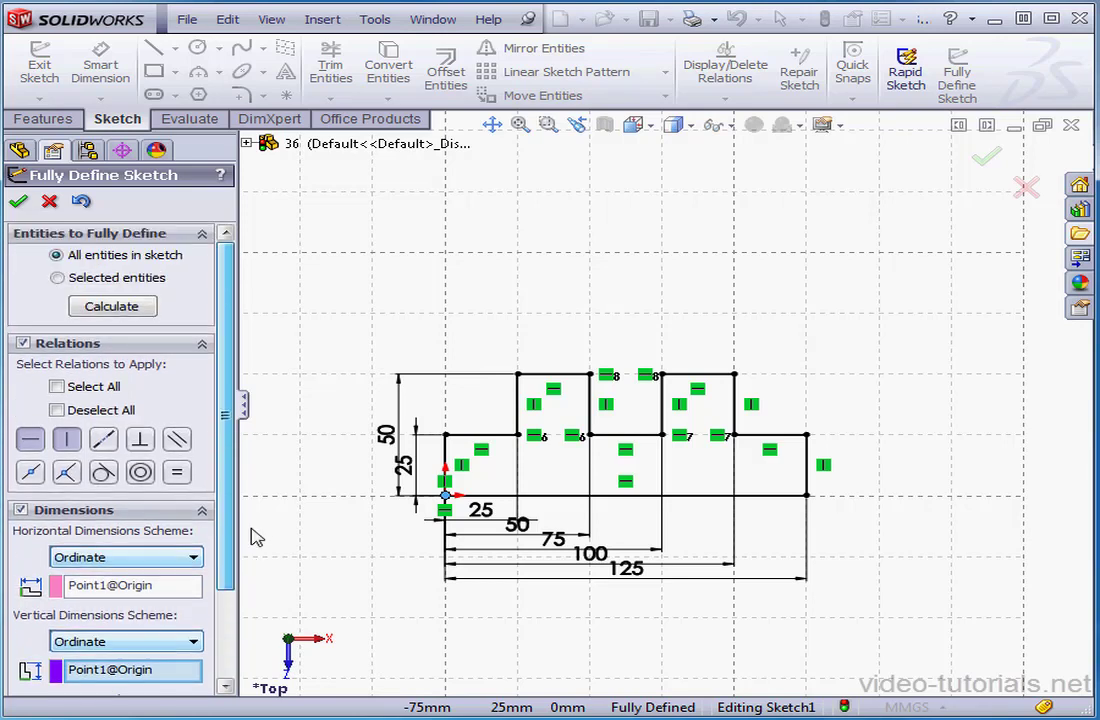
left_click(137, 308)
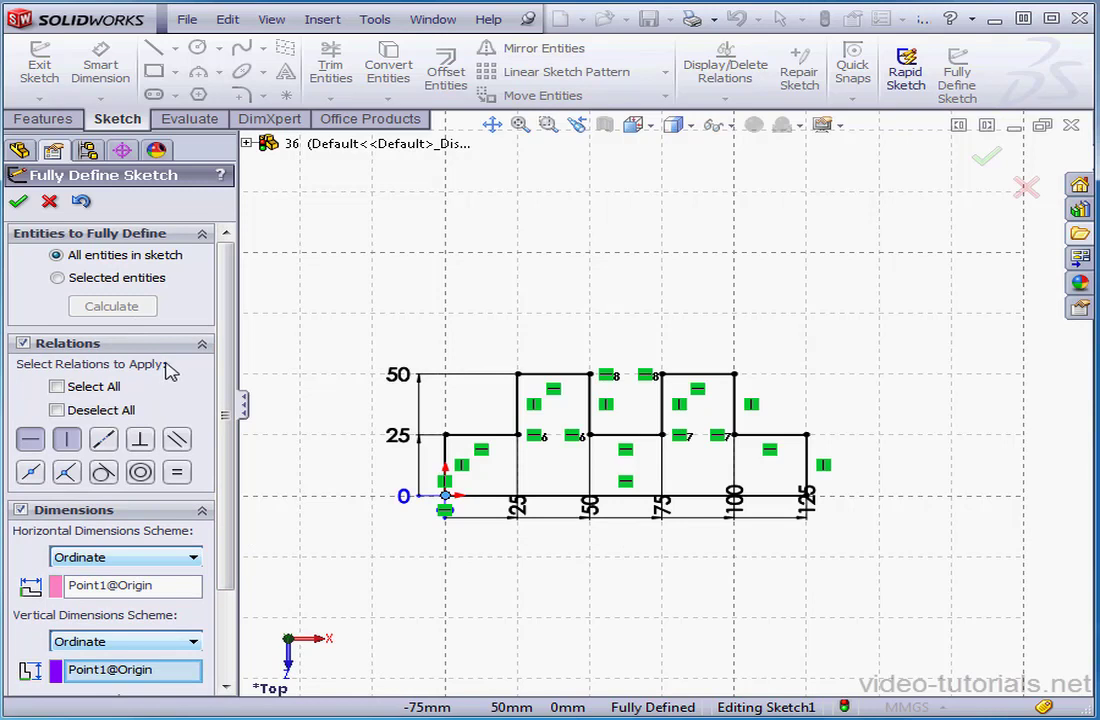
Replace the horizontal and vertical relation types with Equal only and recalculate the sketch definition
left_click(31, 441)
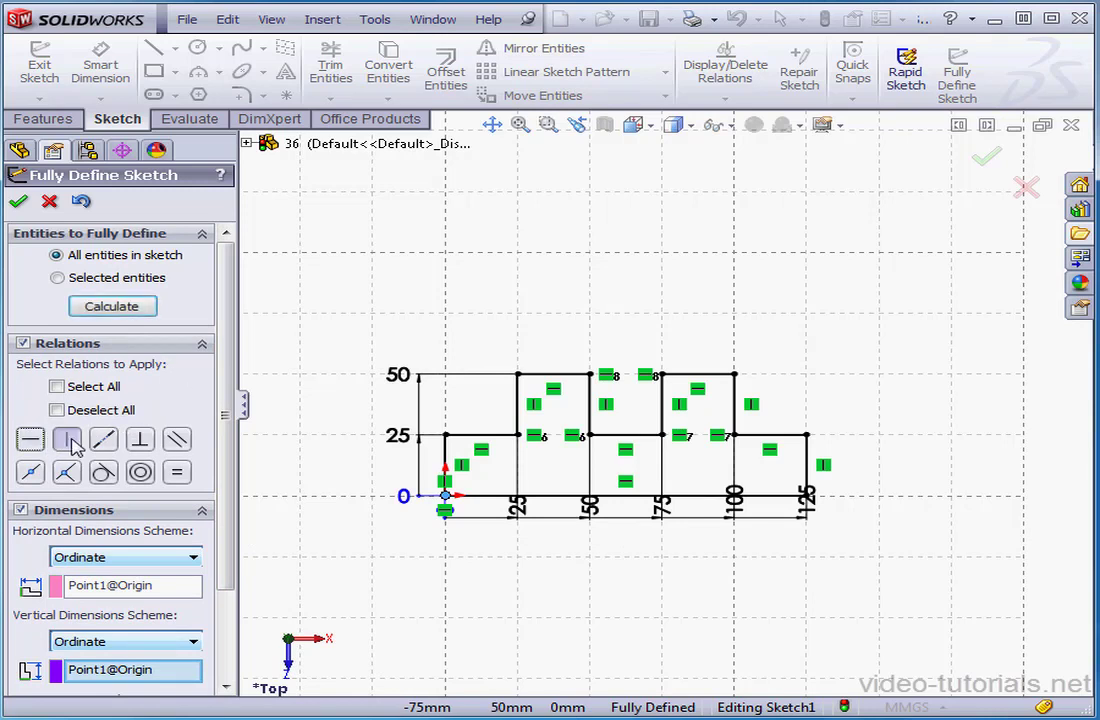
left_click(179, 474)
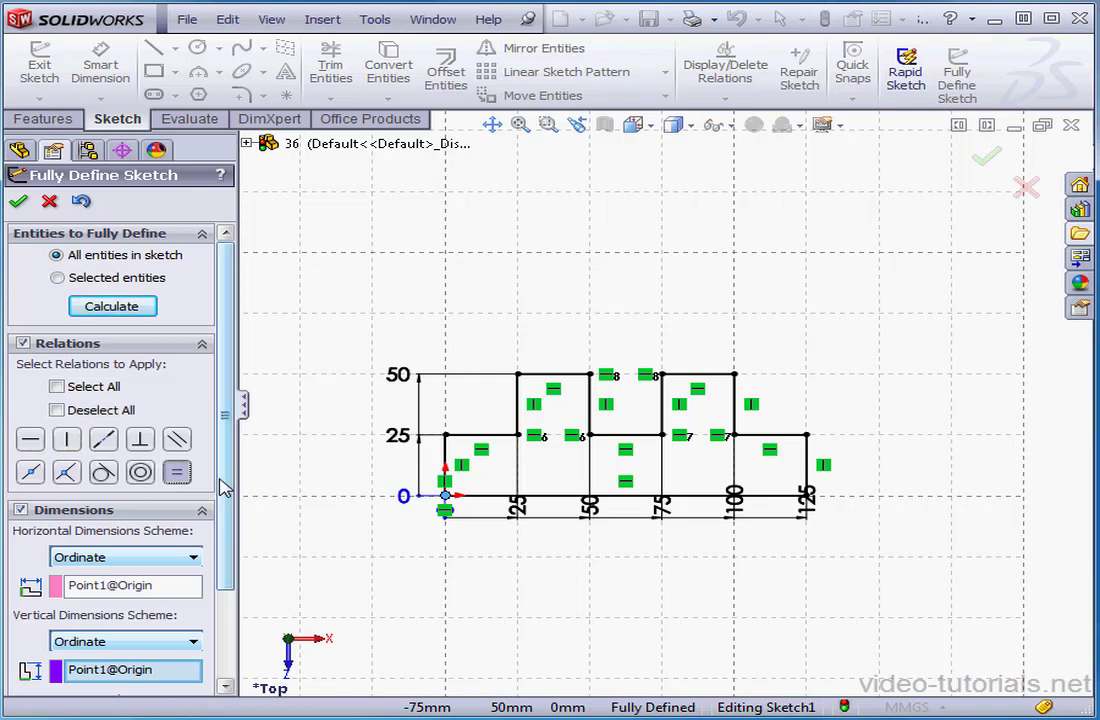
left_click(145, 309)
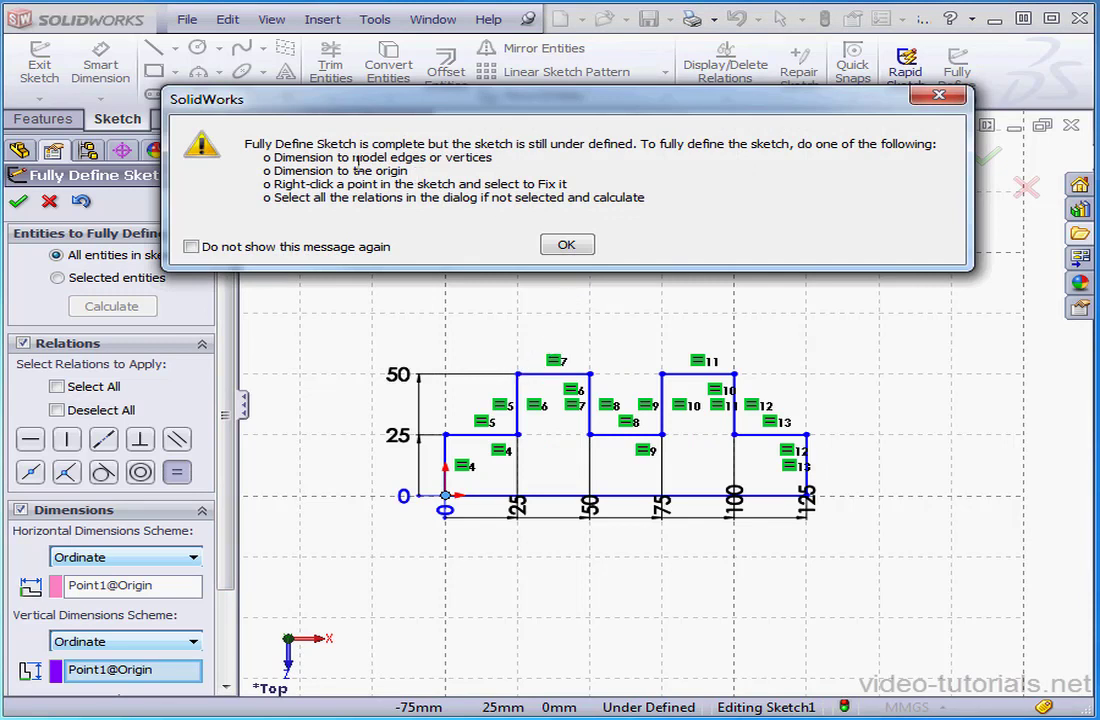
left_click(569, 246)
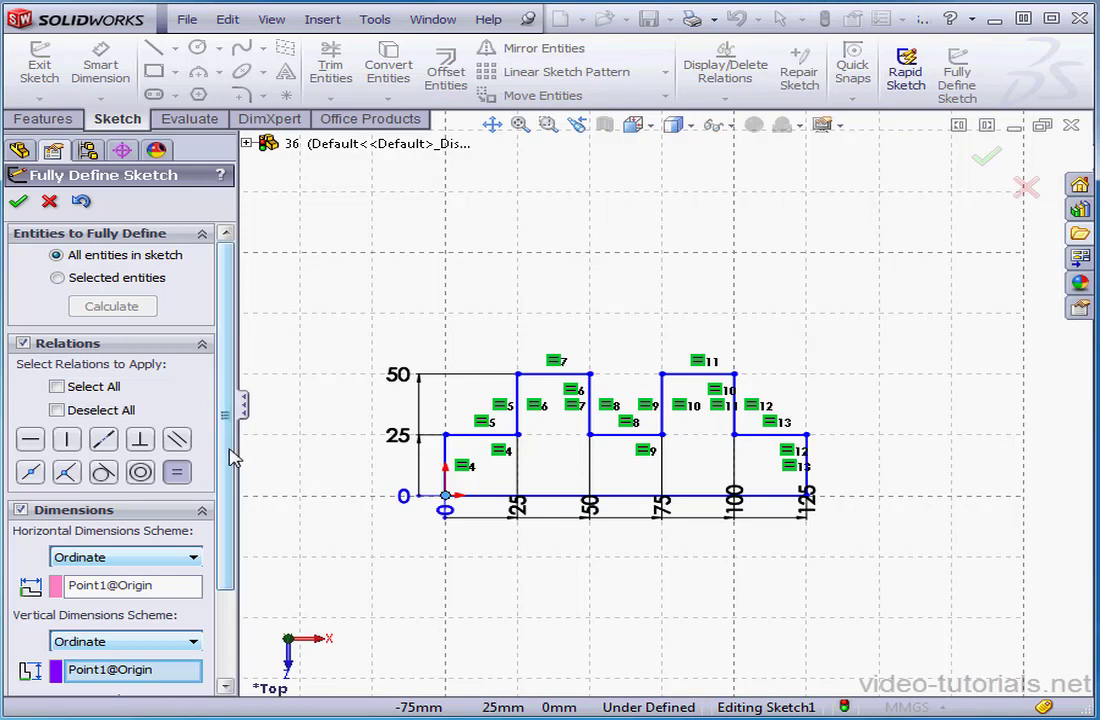
Add Parallel to the Equal relation type and recalculate the sketch definition
left_click(177, 443)
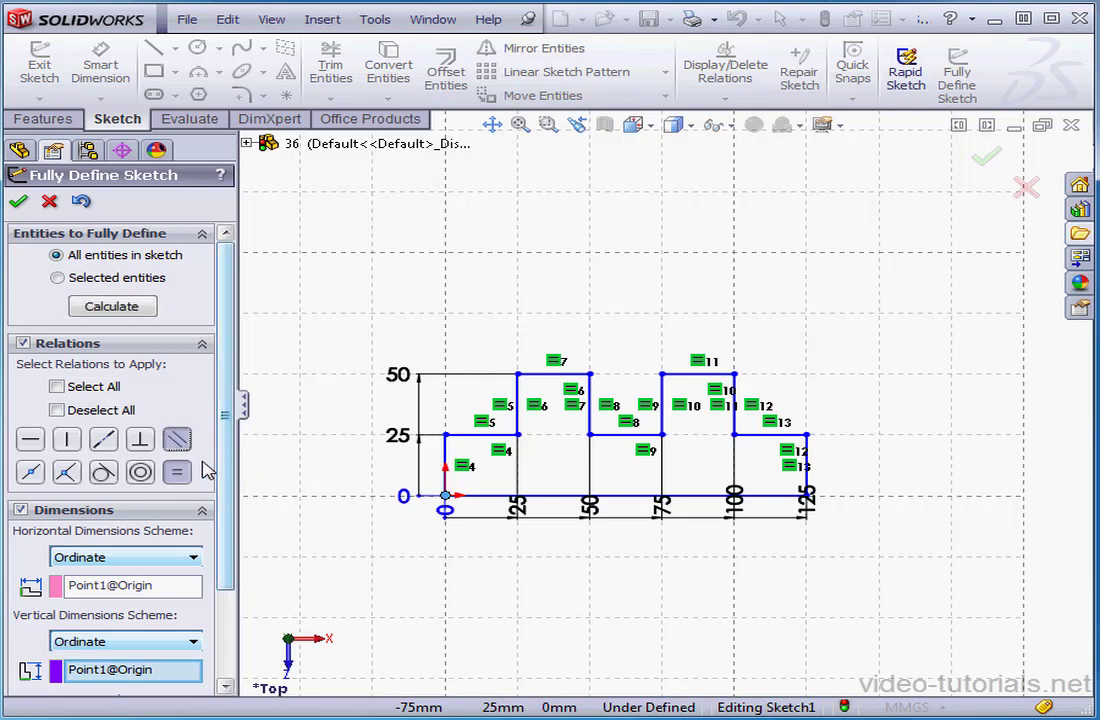
left_click(136, 309)
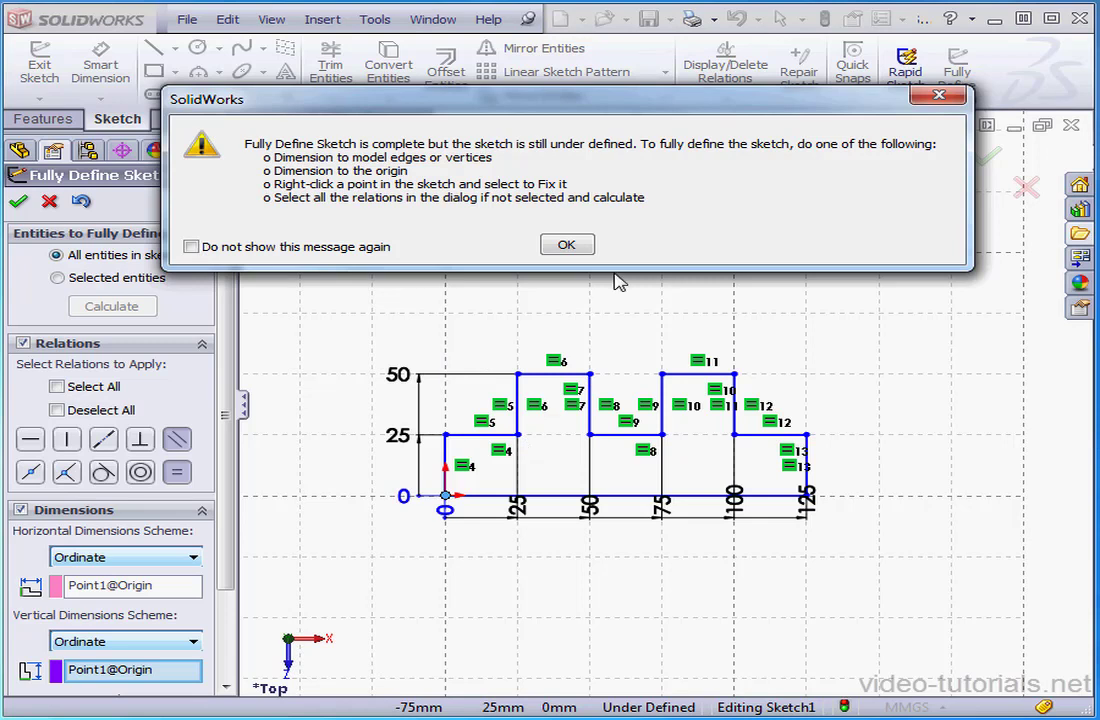
left_click(568, 244)
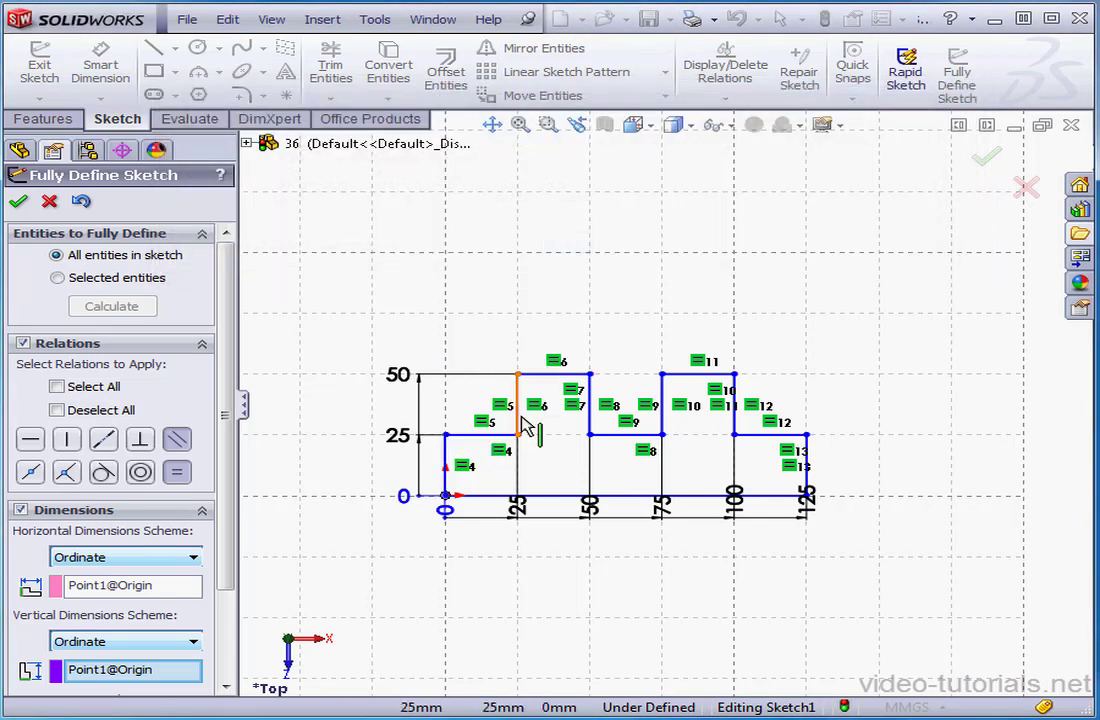
Fully define the sketch with only Horizontal and Vertical relations and Chain dimension schemes in both directions, and accept the result
left_click(176, 474)
left_click(177, 440)
left_click(30, 439)
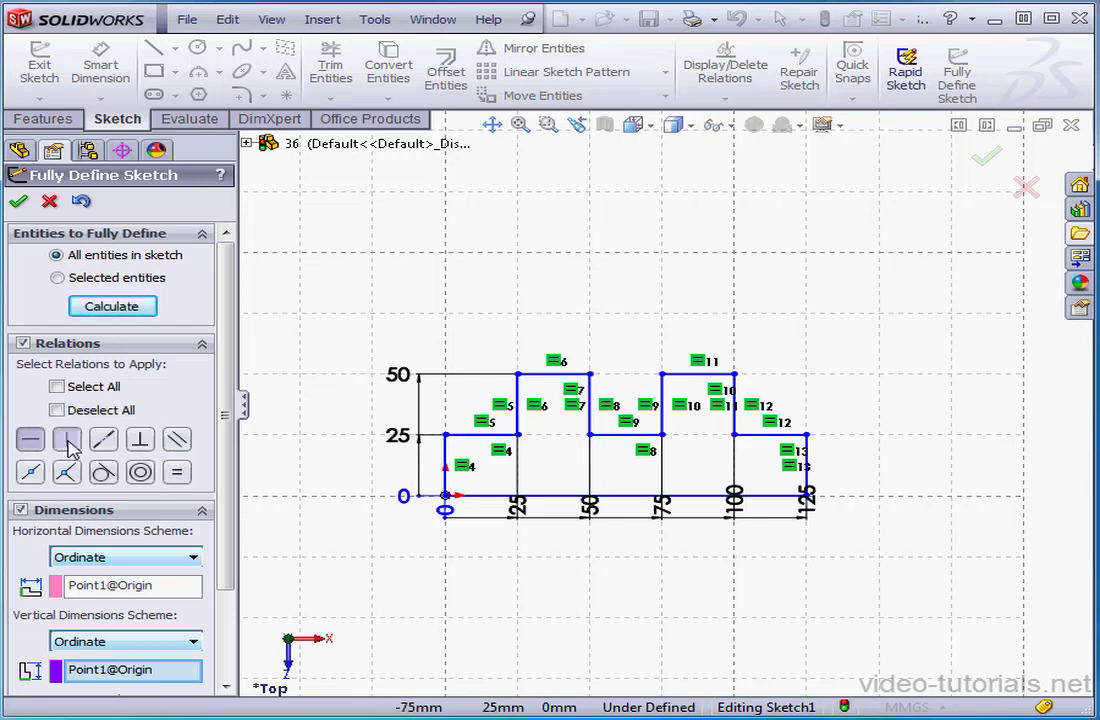
left_click(68, 442)
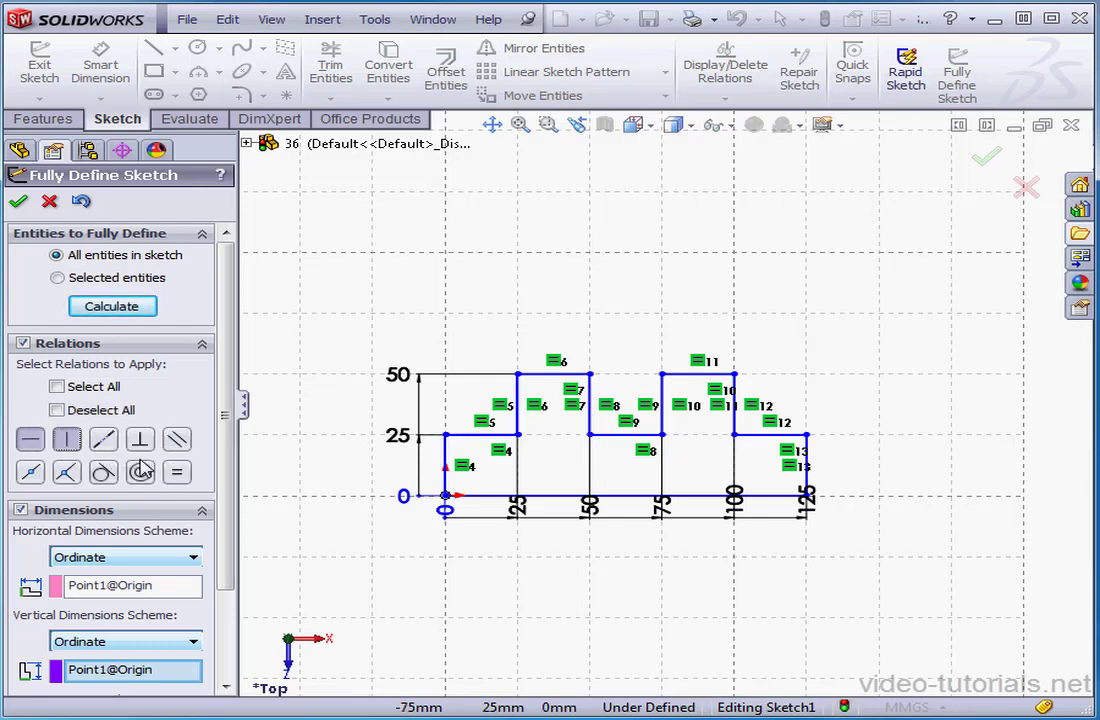
left_click(190, 558)
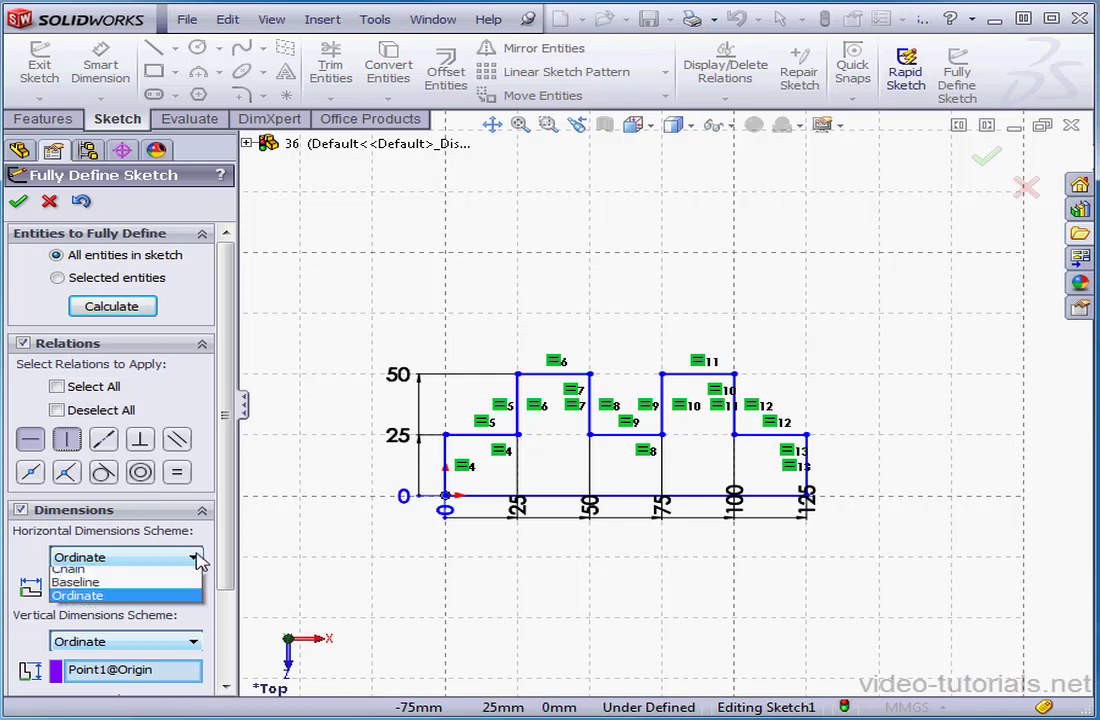
left_click(152, 576)
left_click(182, 642)
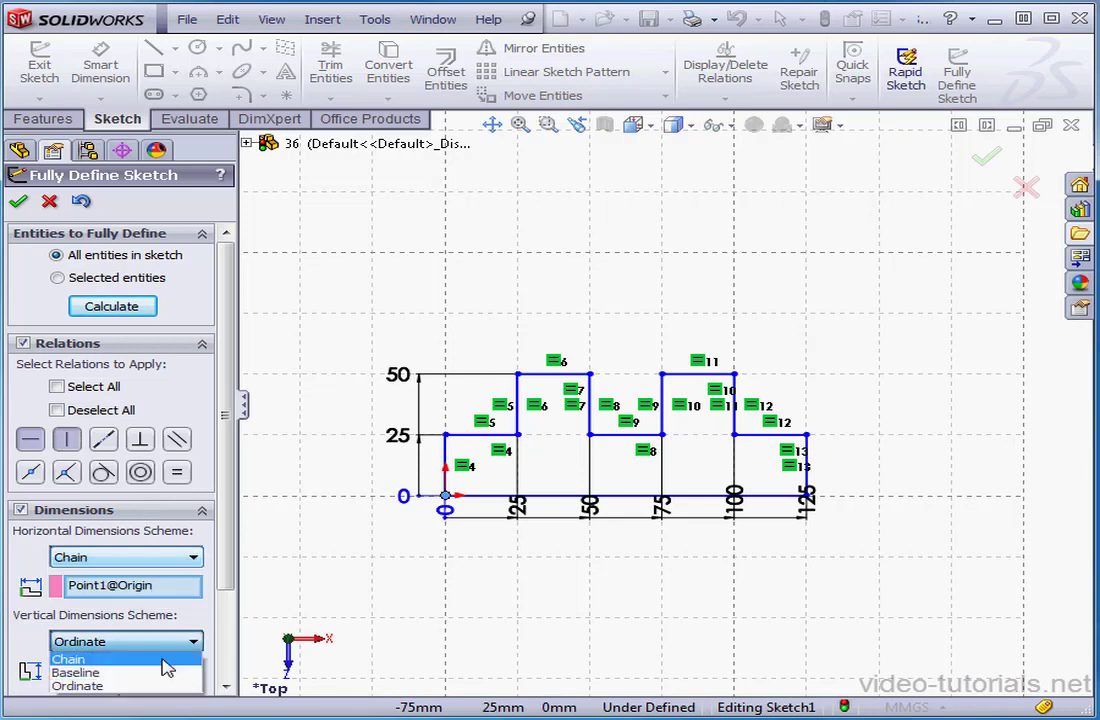
left_click(165, 657)
left_click(128, 307)
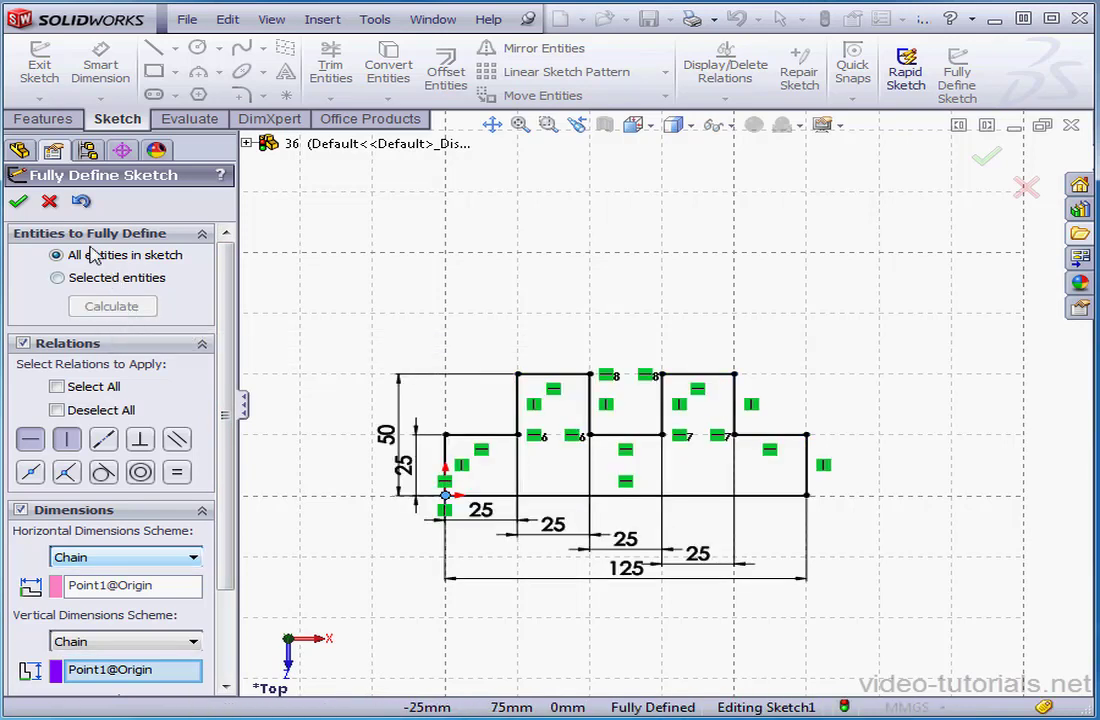
left_click(18, 205)
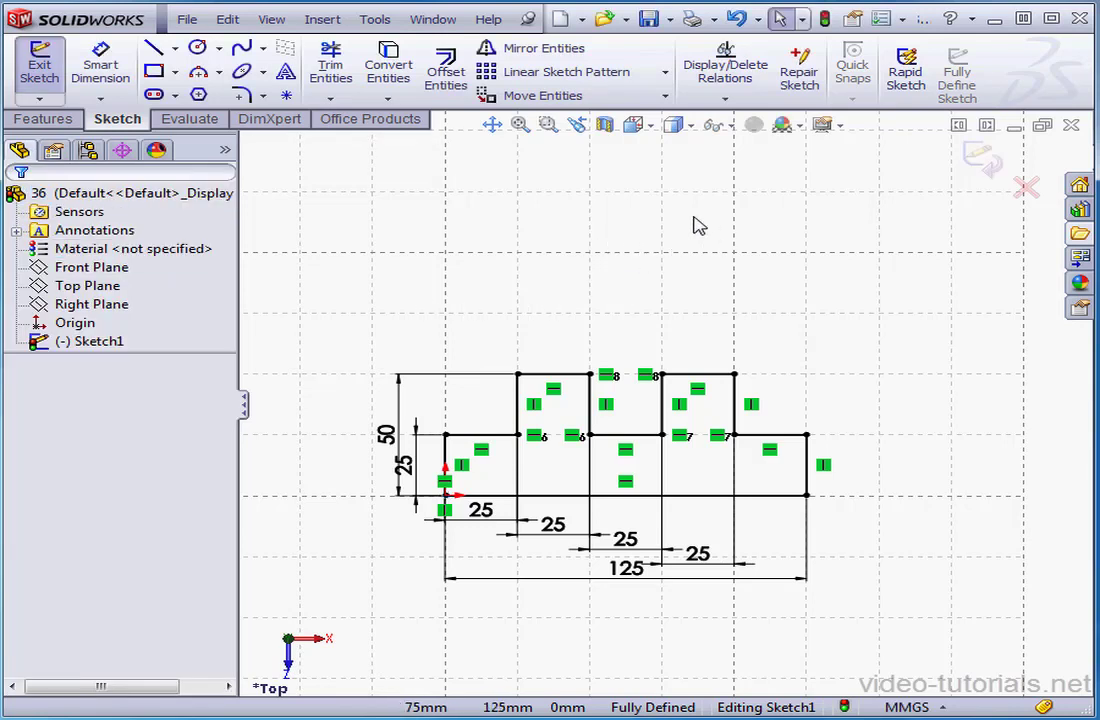
Delete all relations in the sketch at once through Display/Delete Relations
left_click(726, 62)
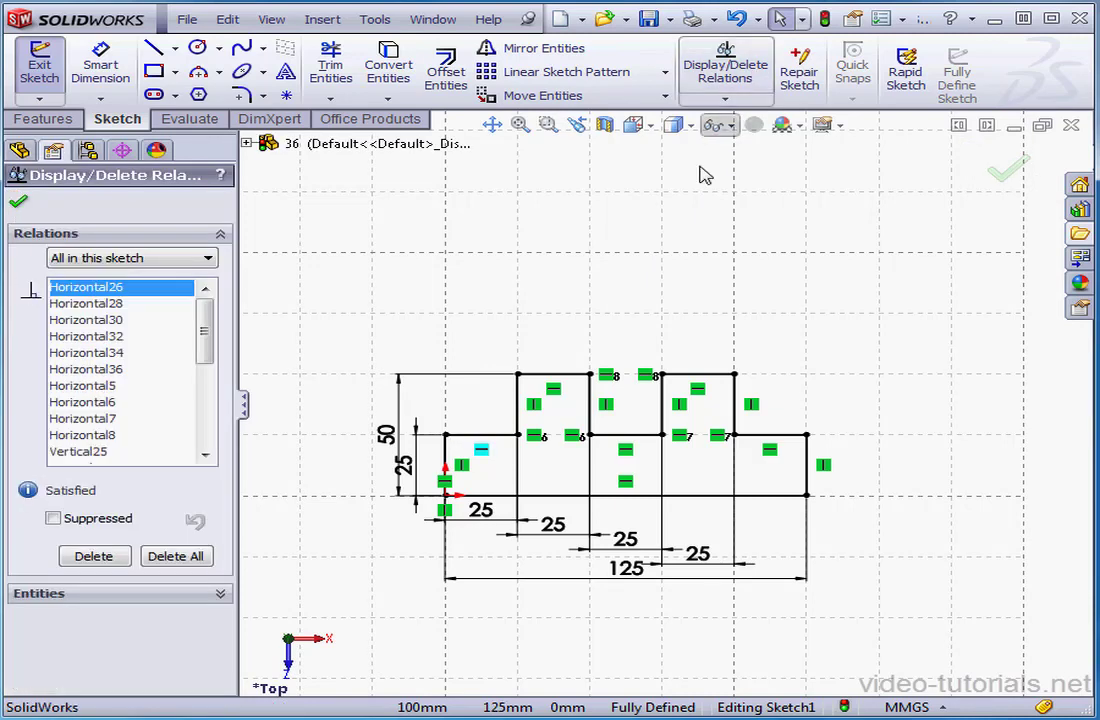
left_click(192, 556)
left_click(18, 202)
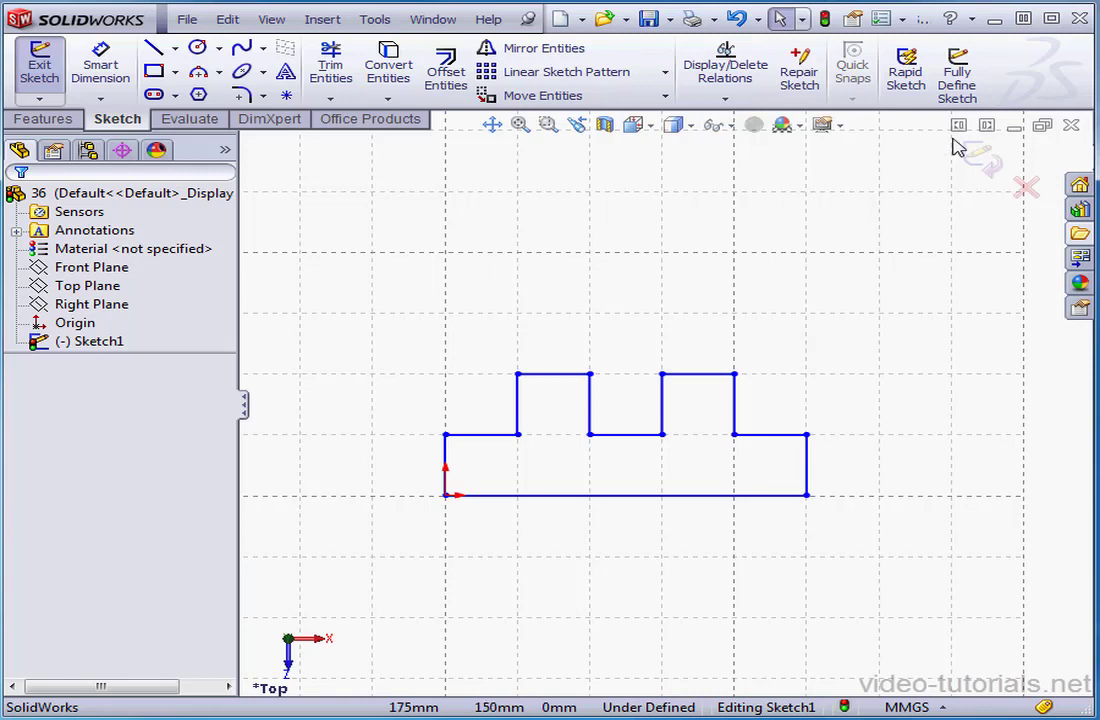
Add a Horizontal relation to the long base line and a Vertical relation to the short line rising from the origin
left_click(522, 498)
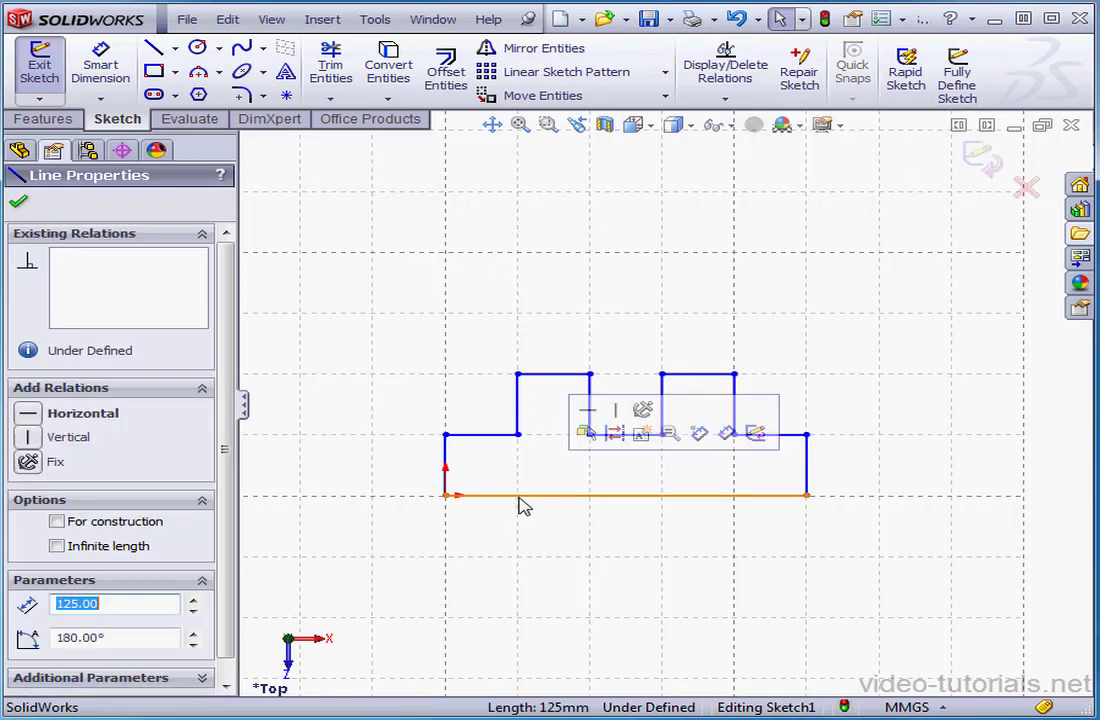
left_click(28, 413)
left_click(447, 464)
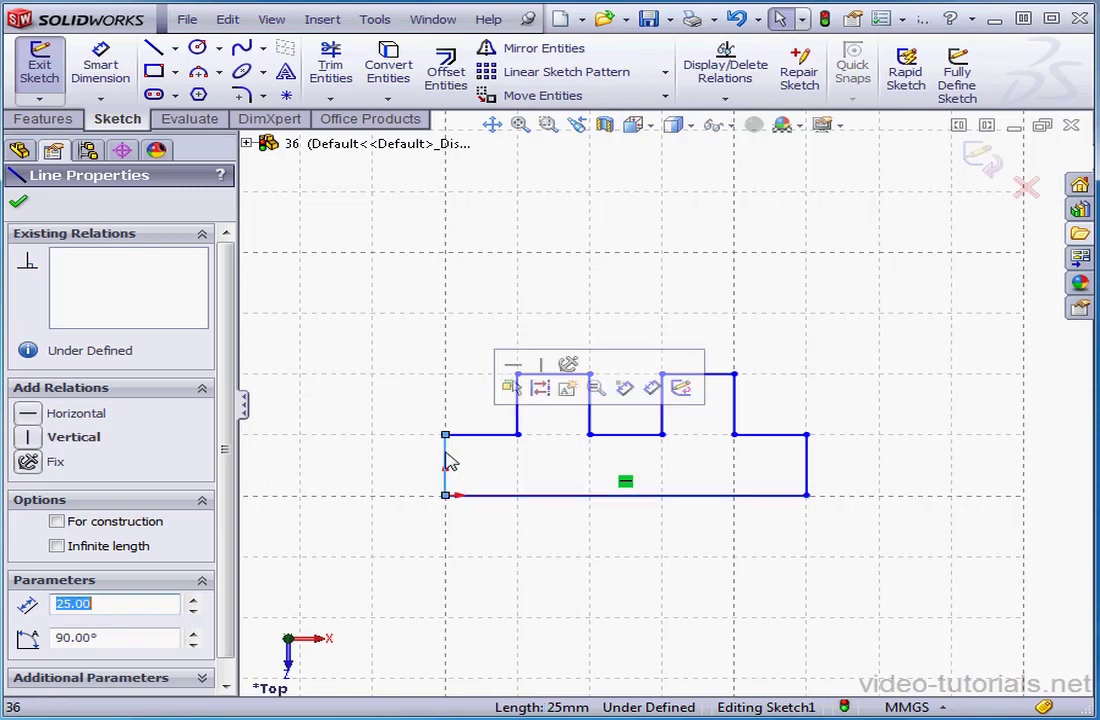
left_click(45, 443)
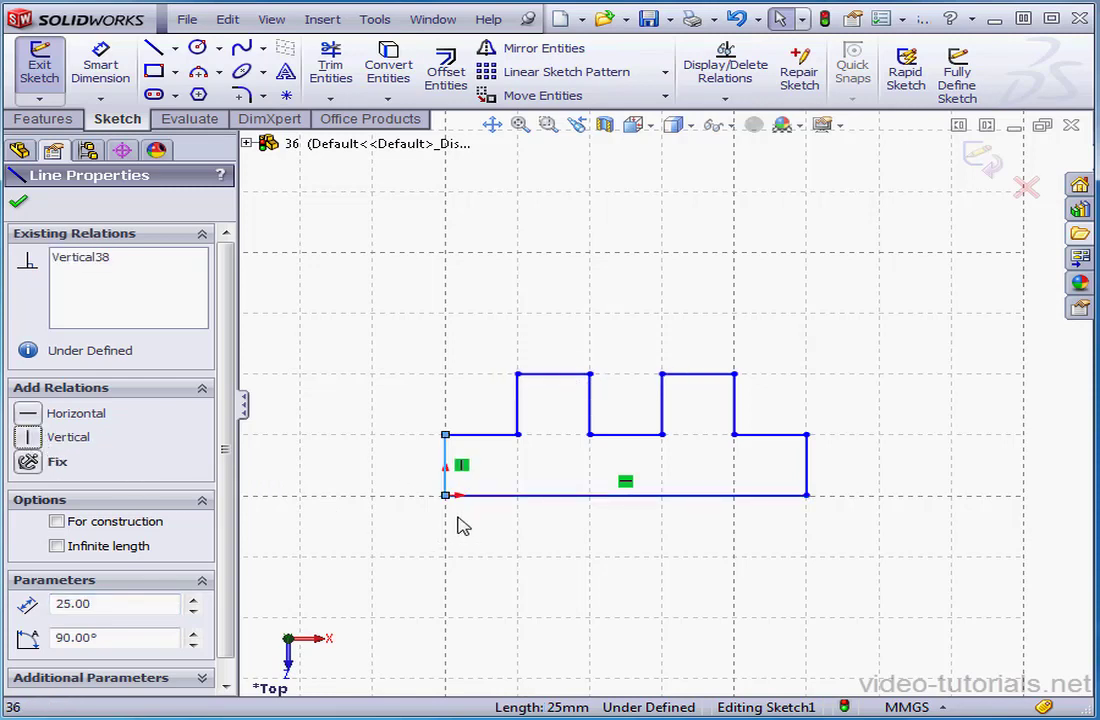
left_click(18, 201)
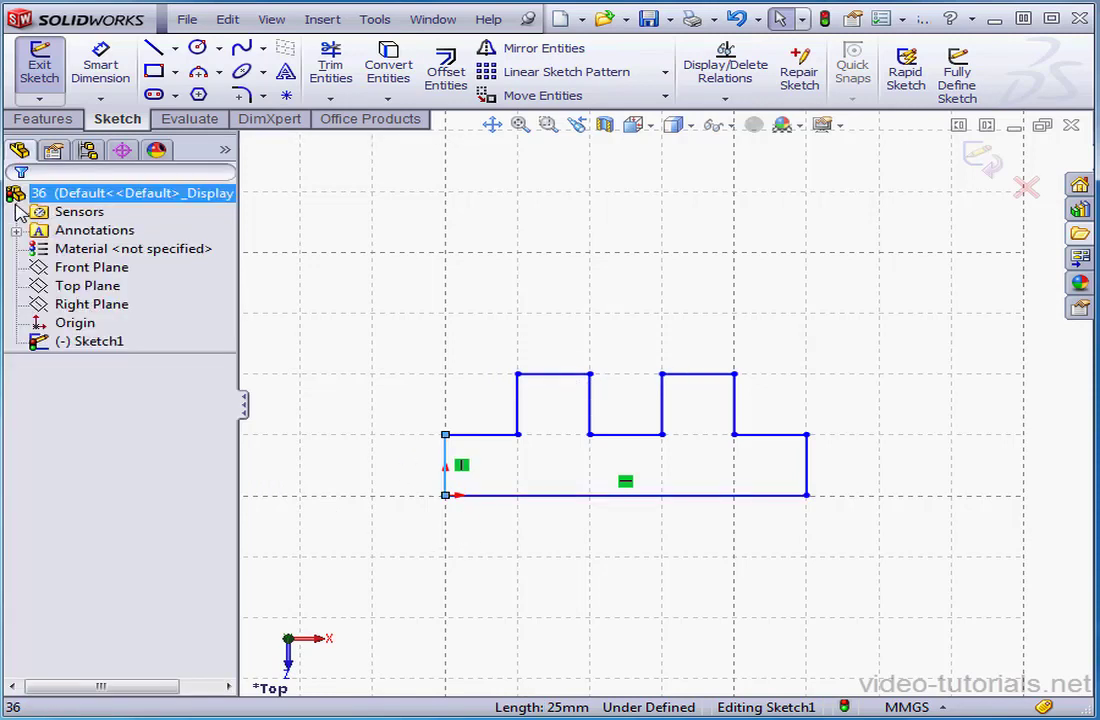
left_click(532, 300)
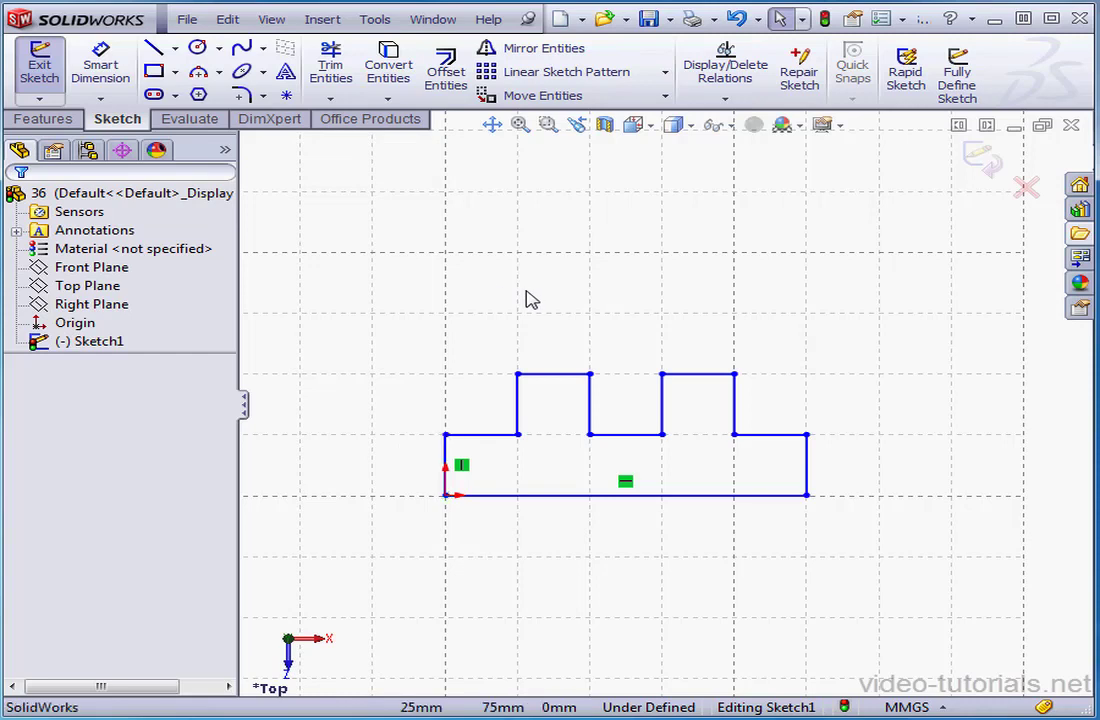
Make the profile's lower-left corner point coincident with the part's Origin
left_click(446, 496)
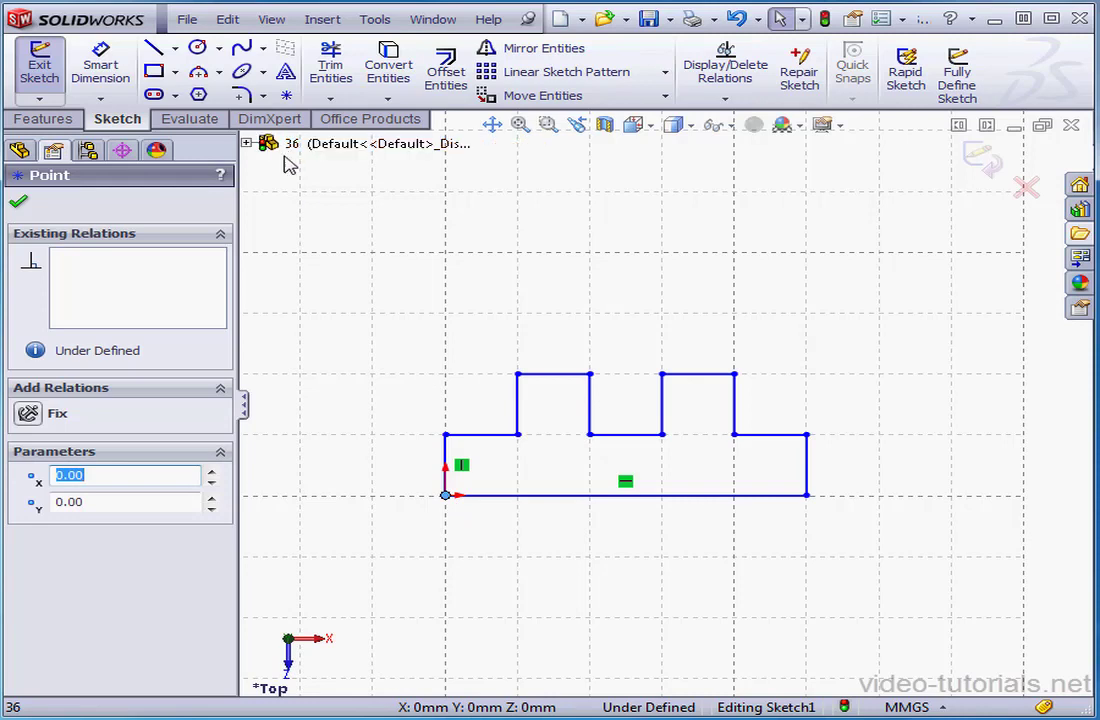
left_click(255, 145)
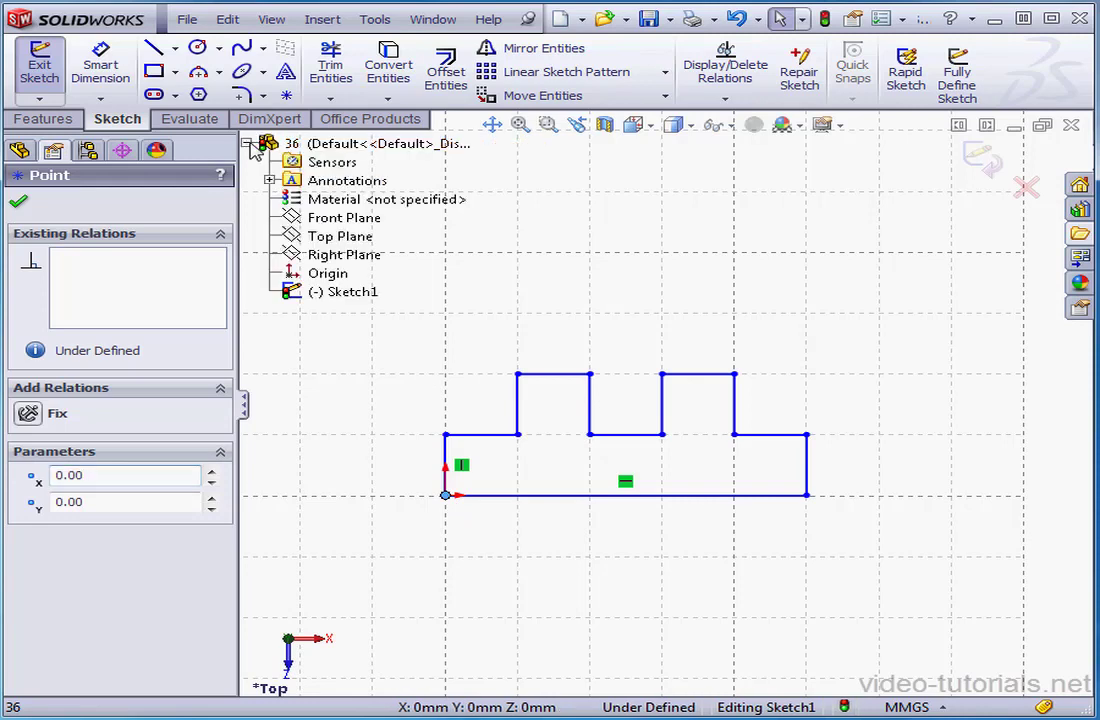
left_click(326, 276)
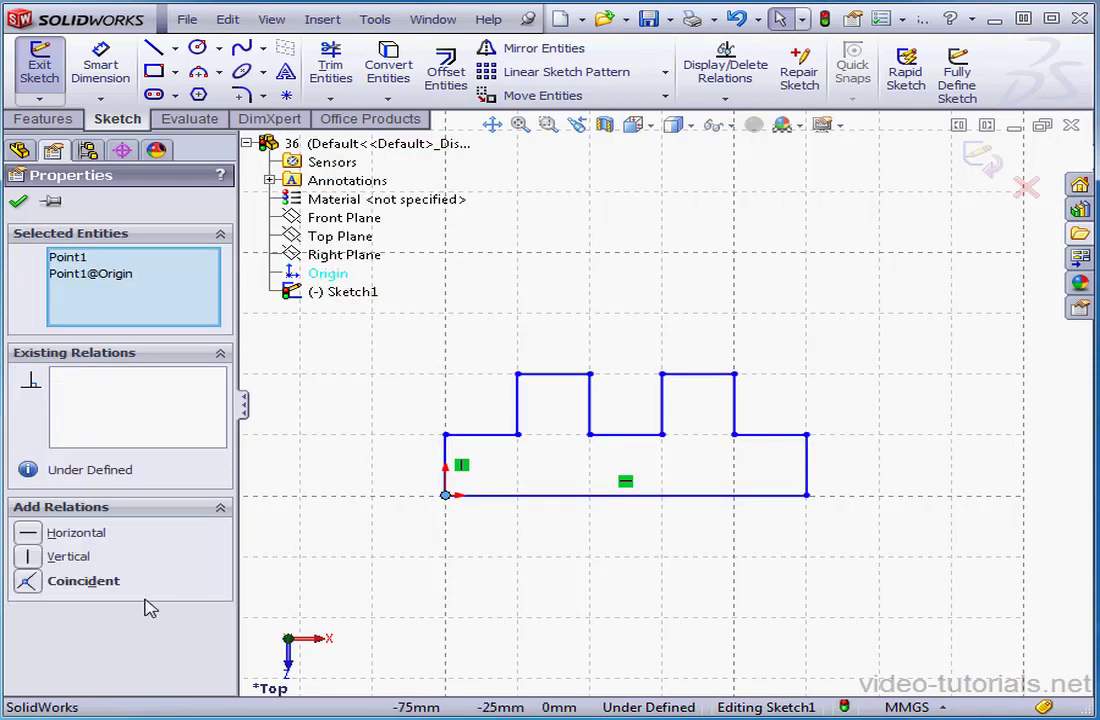
left_click(28, 581)
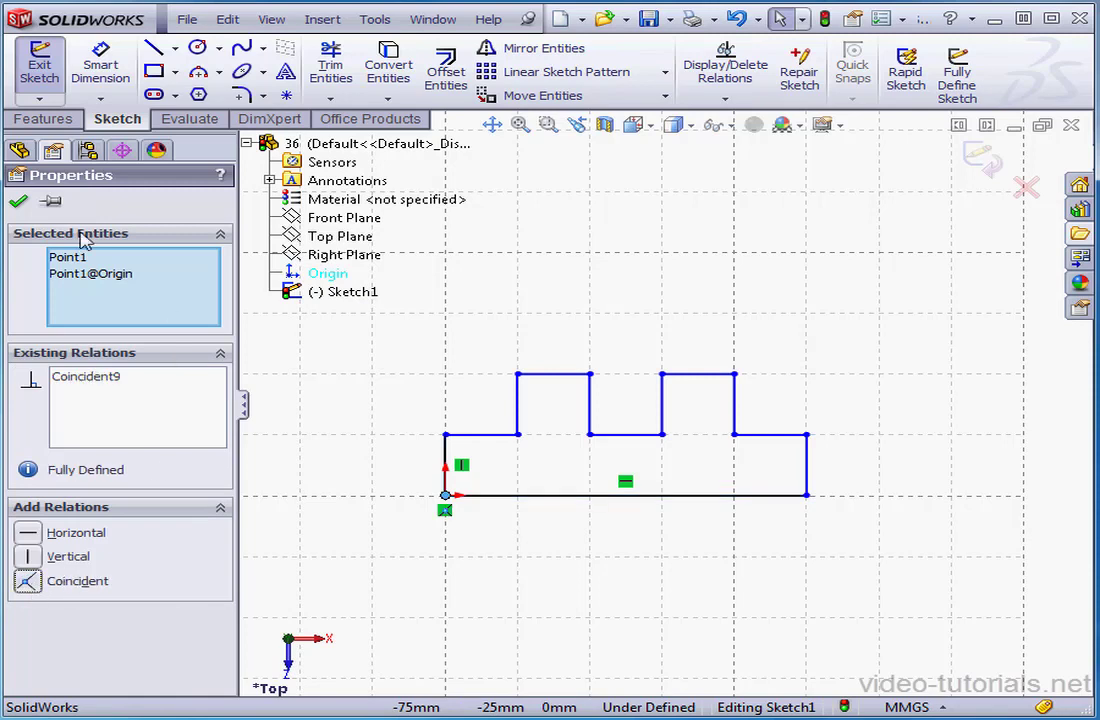
left_click(18, 201)
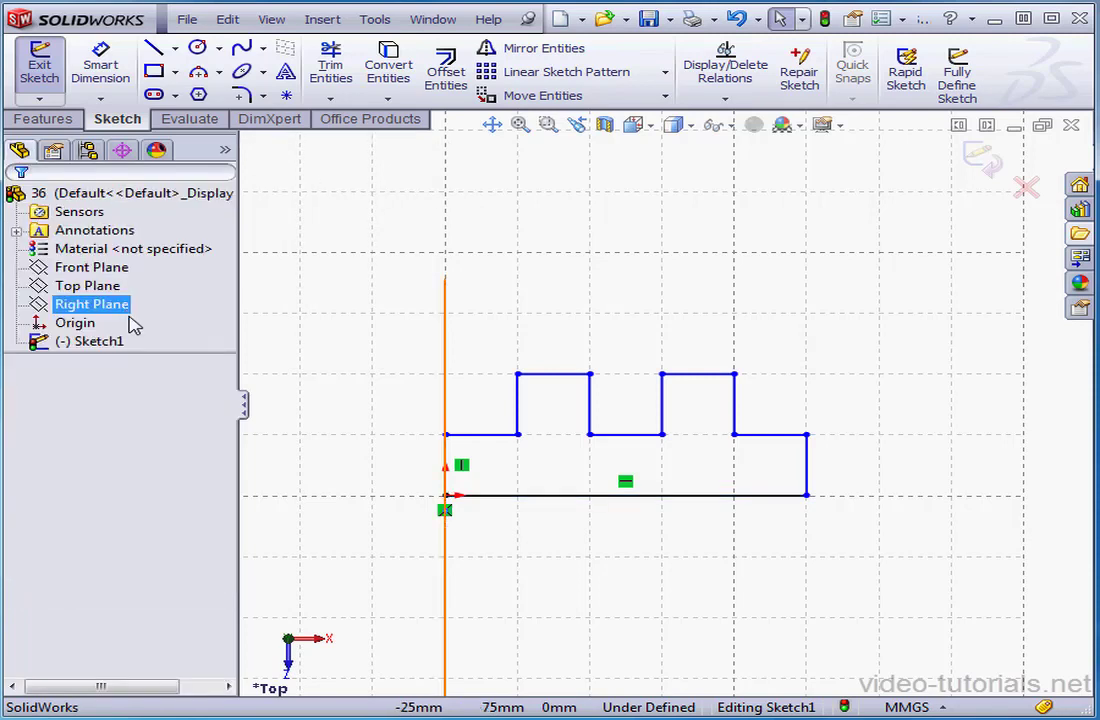
Start Fully Define Sketch with the vertical line at the origin as horizontal datum and the base line as vertical datum
left_click(961, 97)
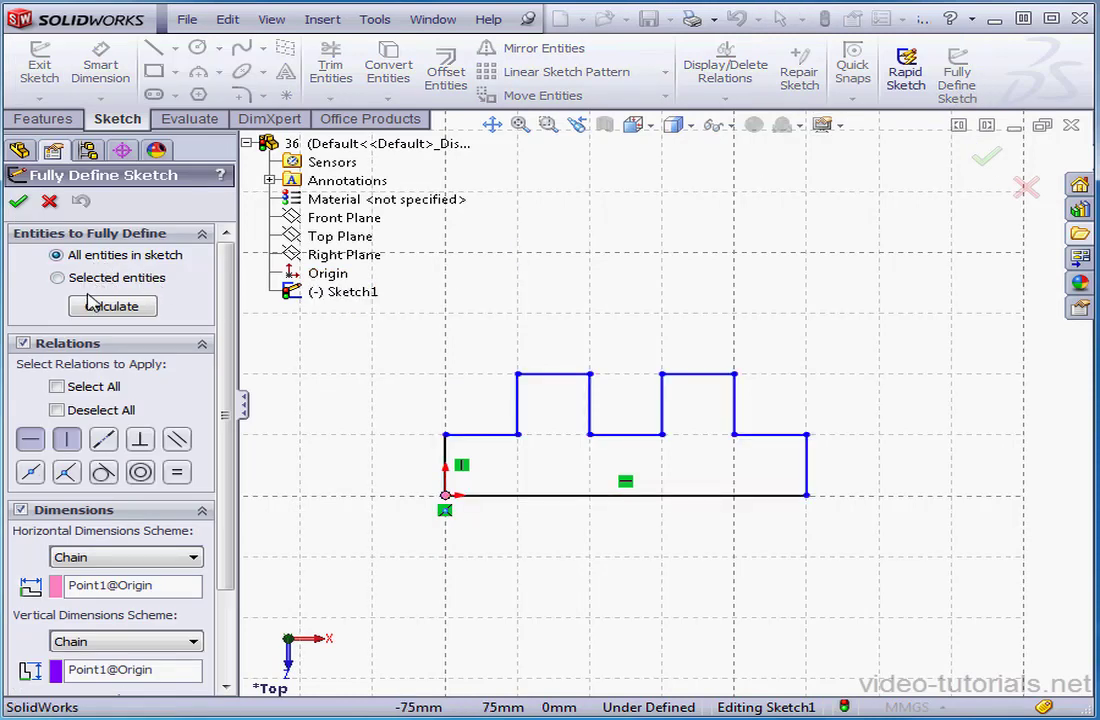
scroll(204, 546, "down", 3)
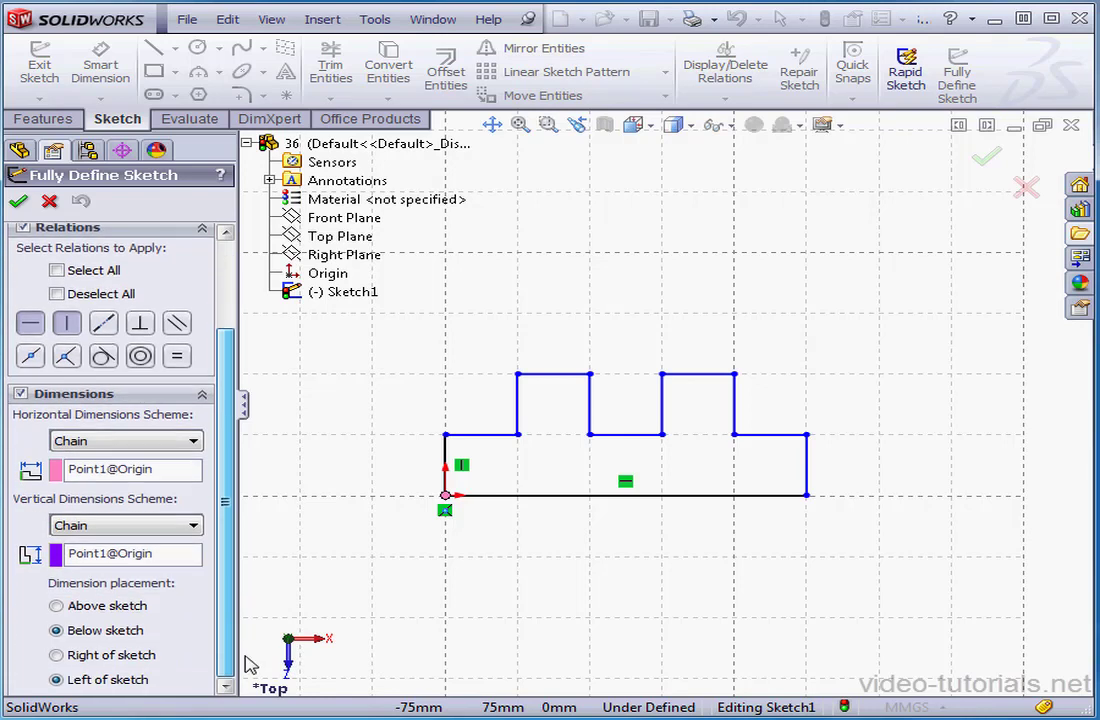
left_click(117, 474)
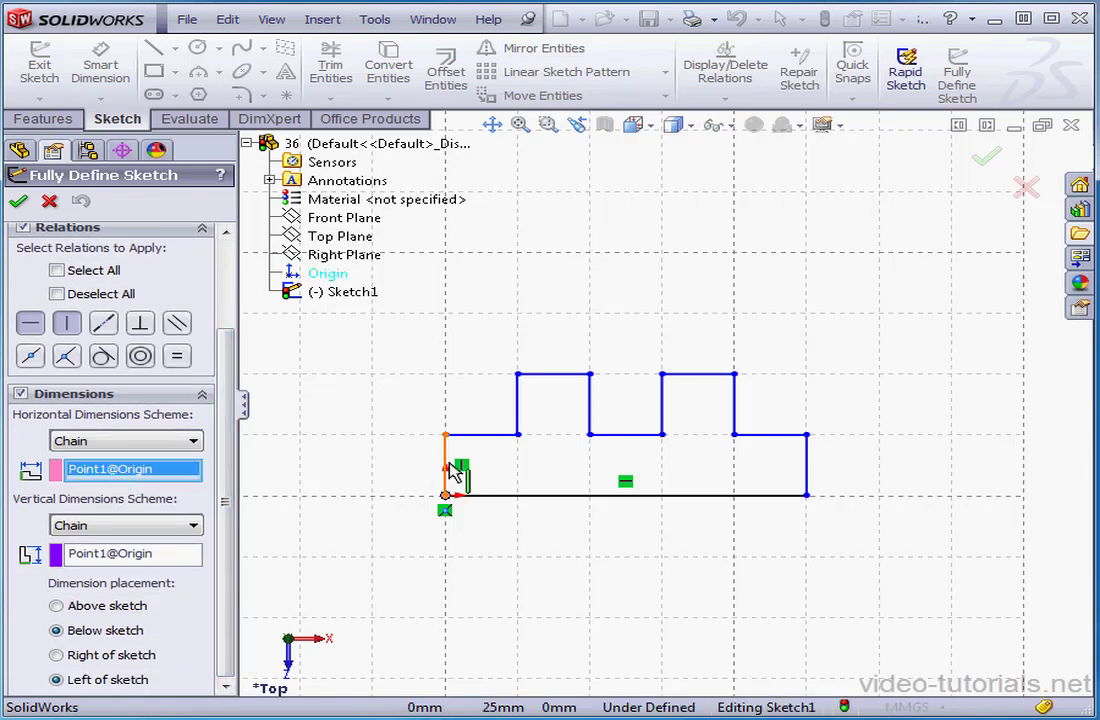
left_click(446, 468)
left_click(156, 556)
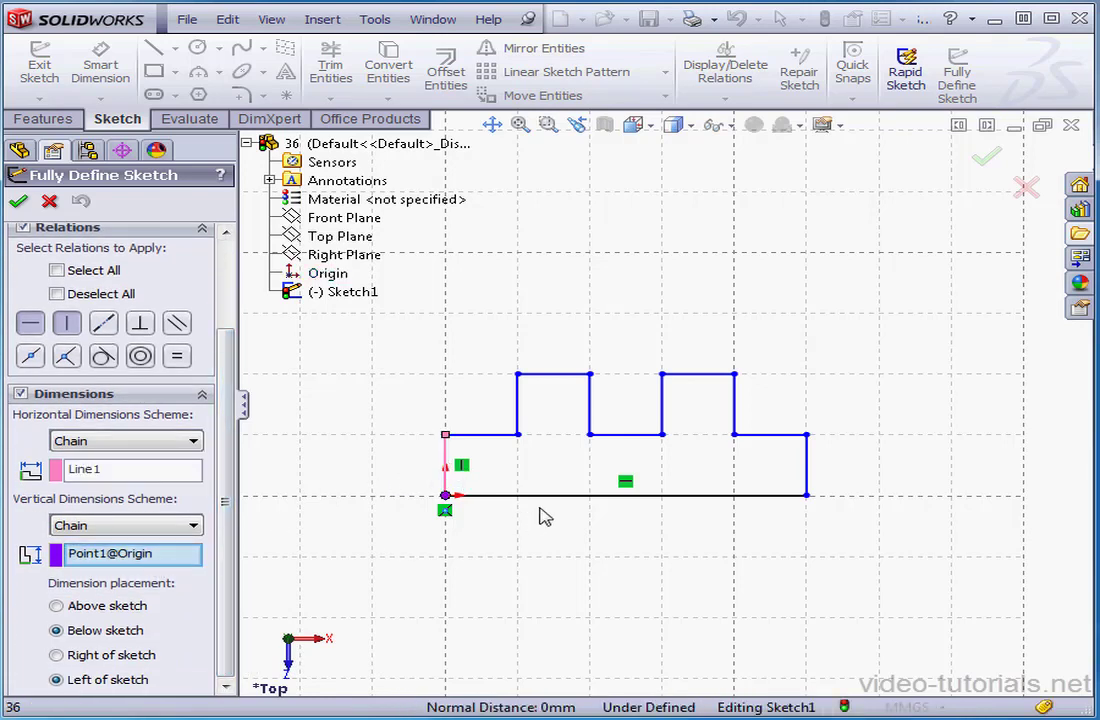
left_click(545, 497)
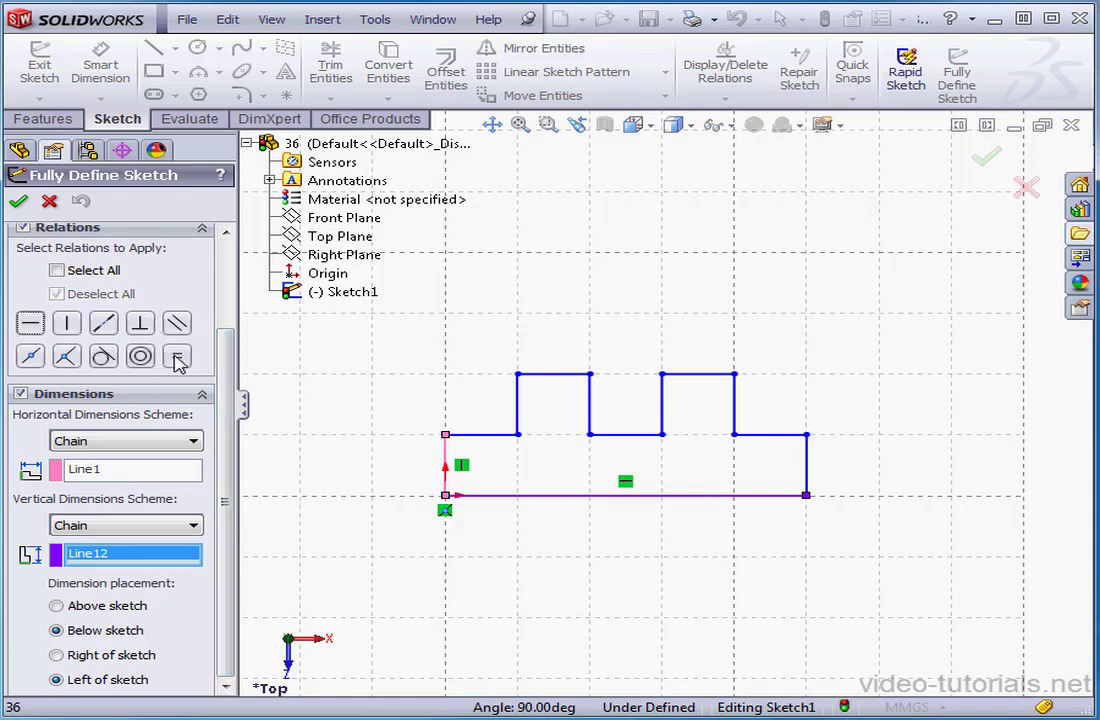
Fully define the sketch using only Perpendicular and Equal relations, then move the base line's dimension further below the profile
left_click_drag(225, 385, 236, 258)
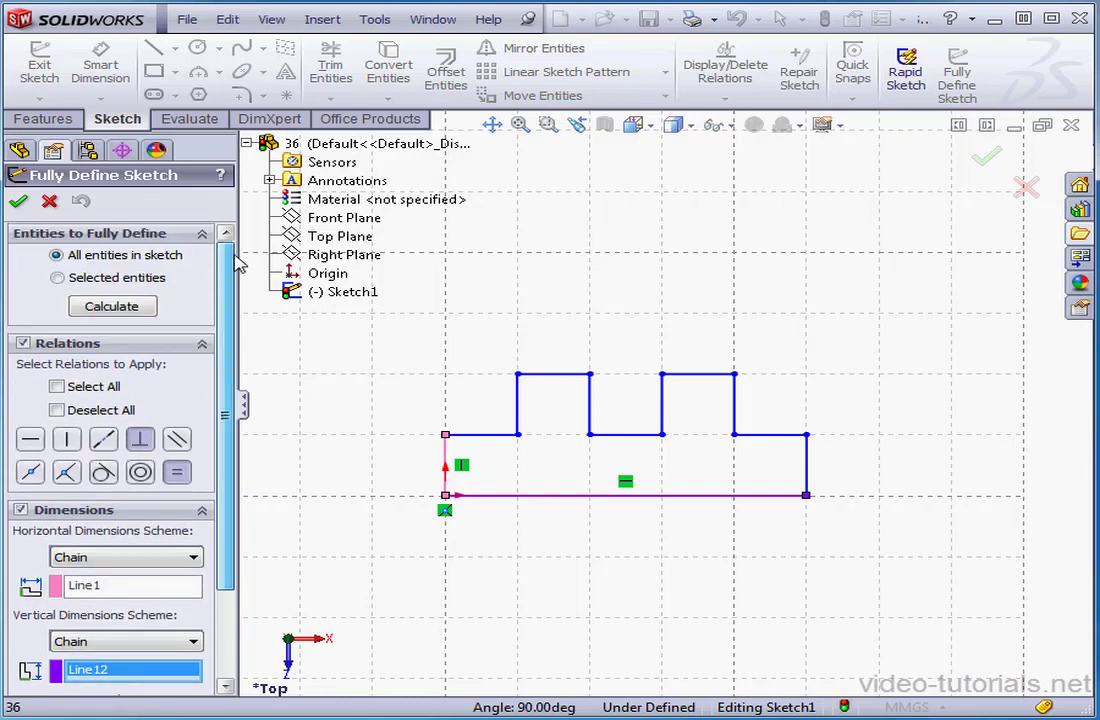
left_click(111, 306)
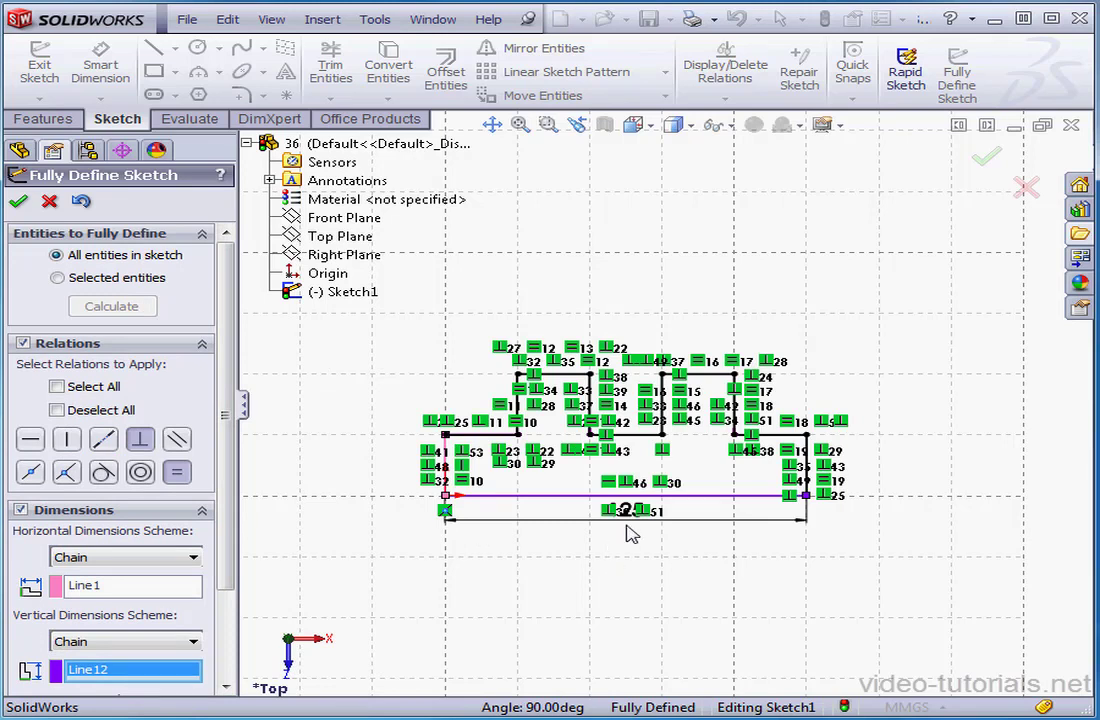
left_click(18, 201)
mouse_move(637, 522)
left_mouse_down()
mouse_move(650, 568)
mouse_move(630, 540)
left_mouse_up()
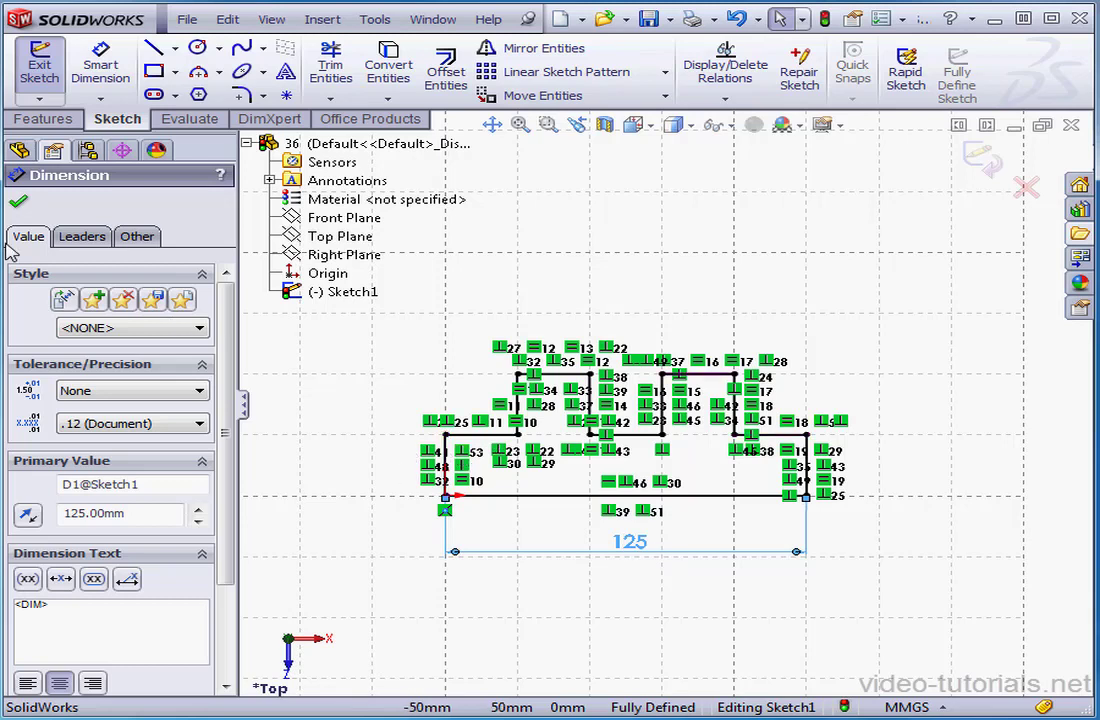
left_click(18, 201)
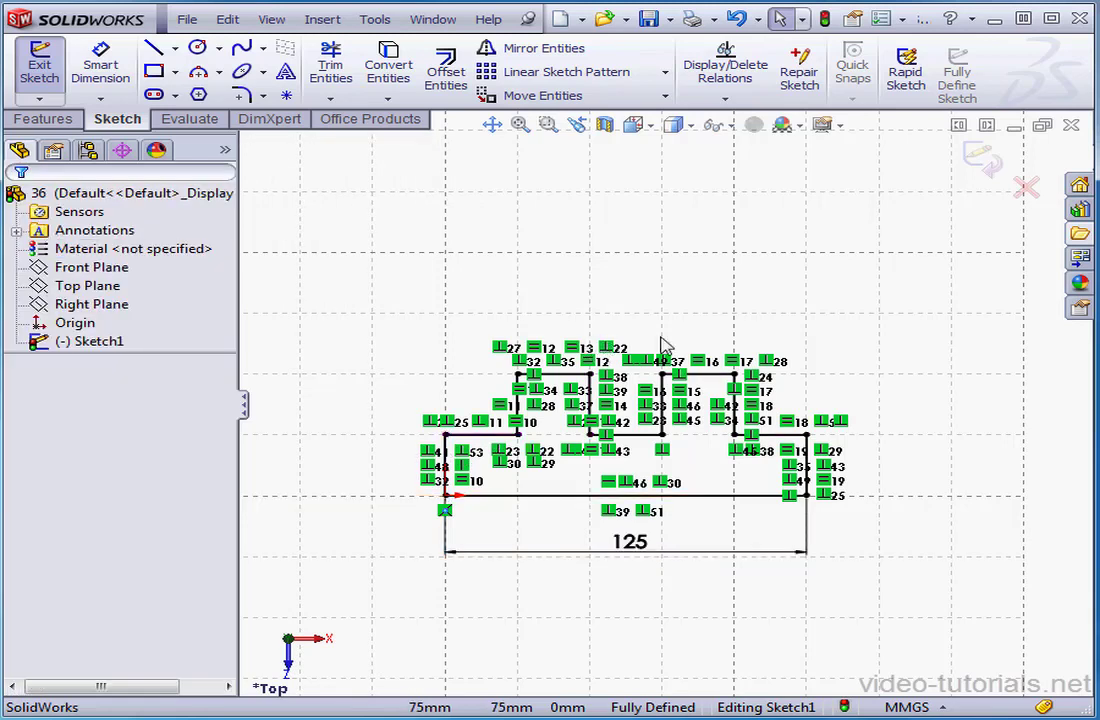